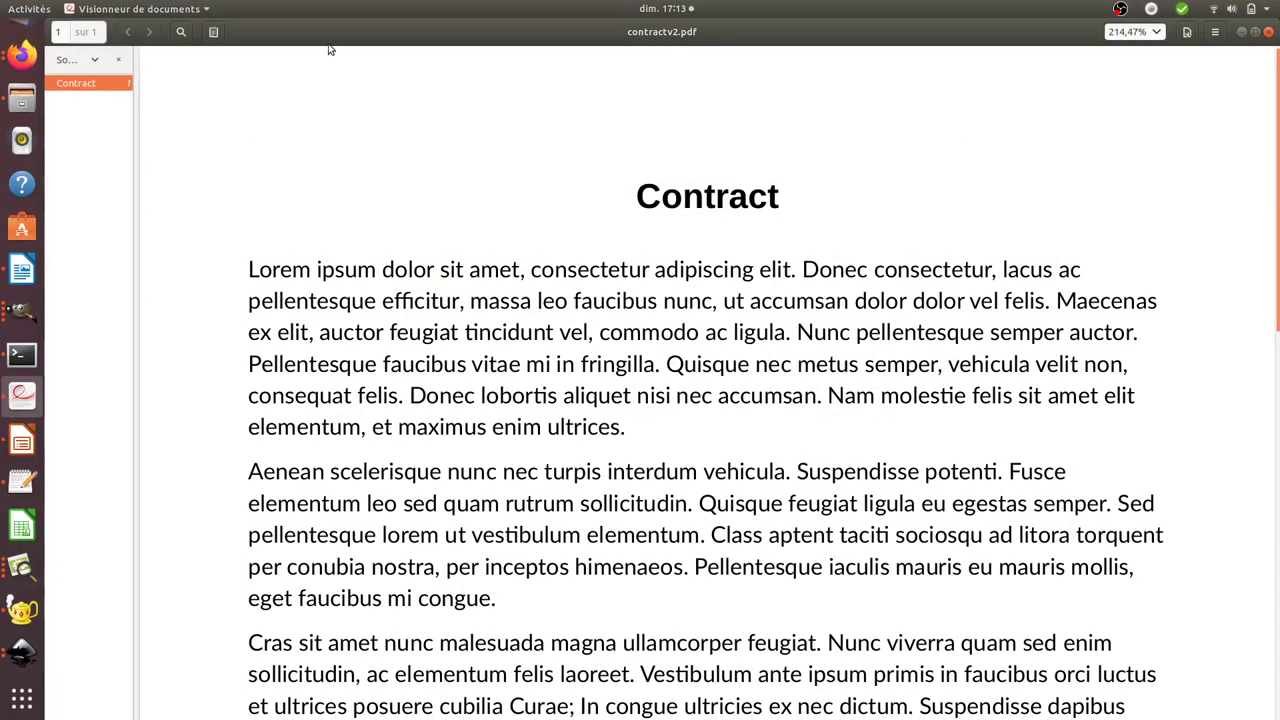
Step: Hide Evince's side panel and read contractv2.pdf to the end and back to its title
left_click(119, 60)
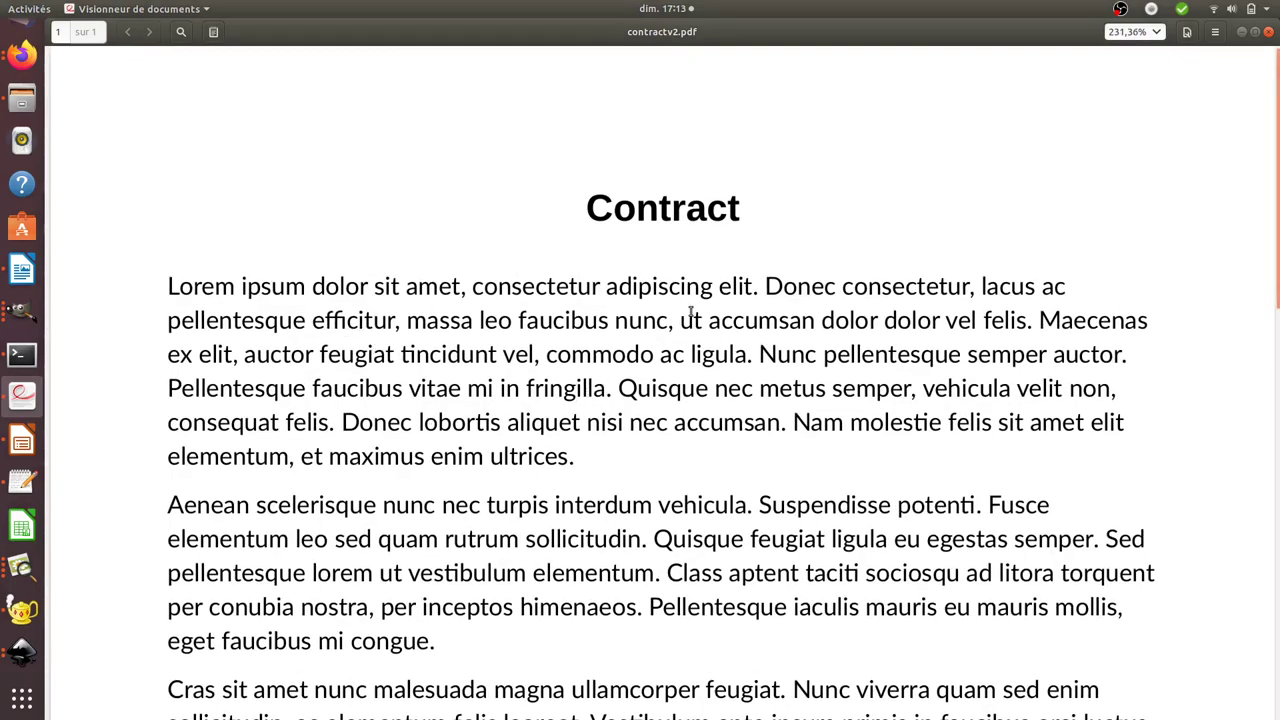
scroll(672, 430, "down", 5)
scroll(673, 435, "down", 3)
scroll(673, 436, "down", 4)
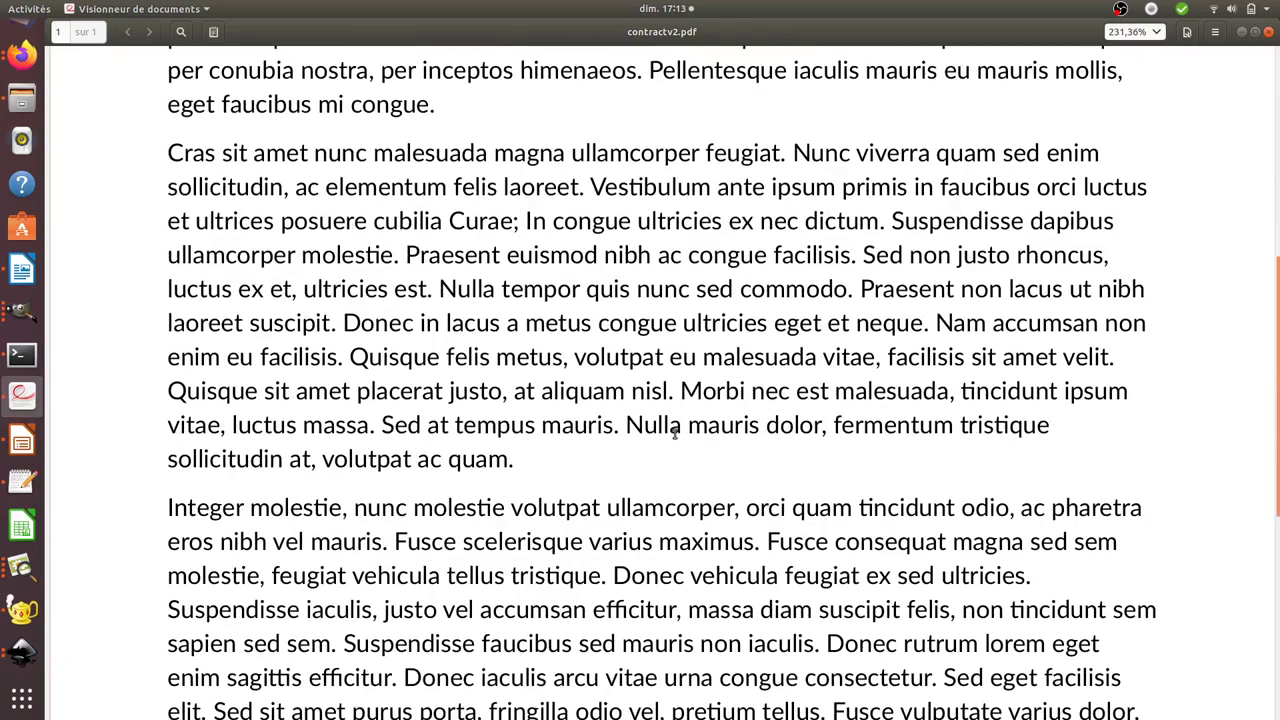
scroll(673, 437, "up", 9)
scroll(673, 437, "up", 3)
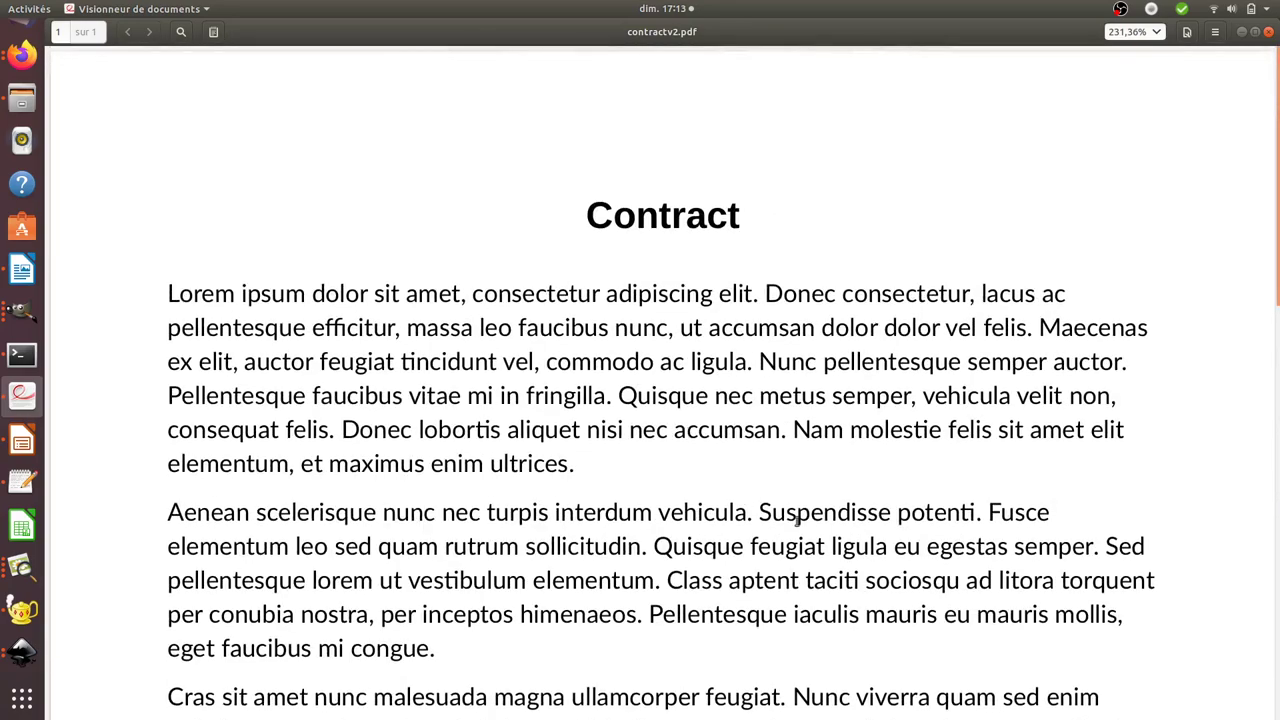
scroll(845, 431, "down", 4)
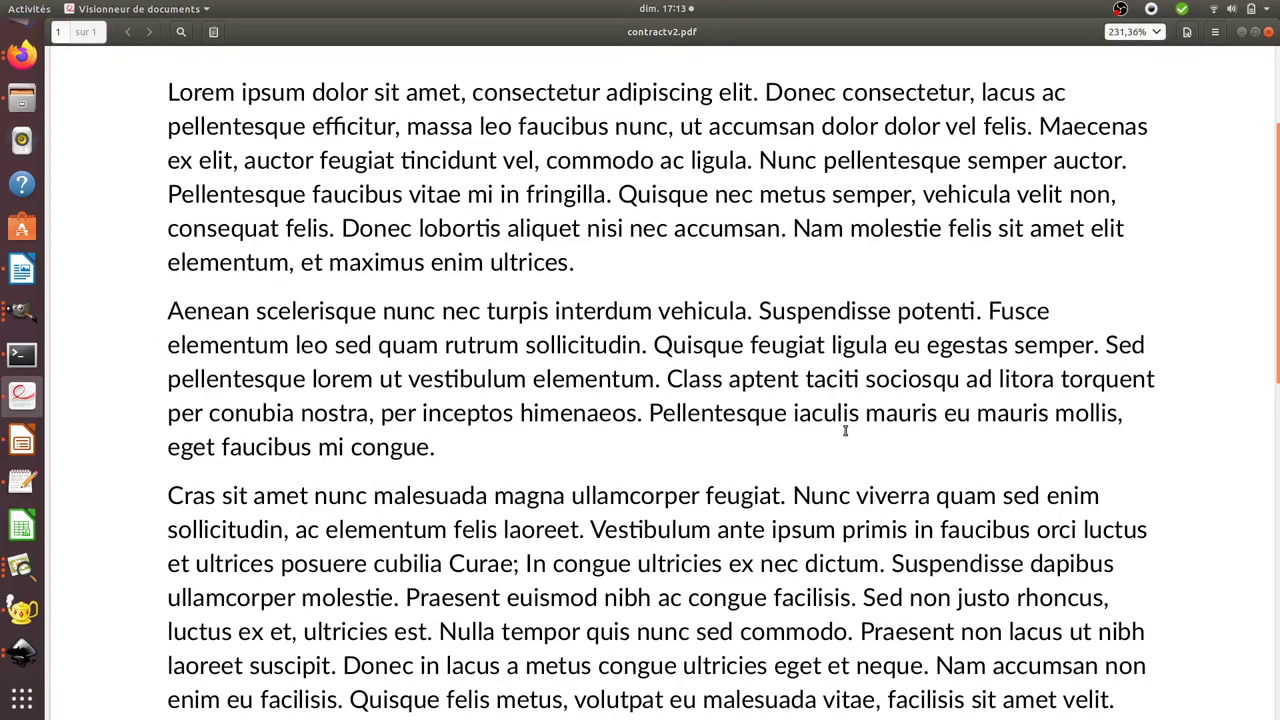
scroll(845, 431, "up", 4)
scroll(845, 431, "down", 3)
scroll(845, 431, "down", 6)
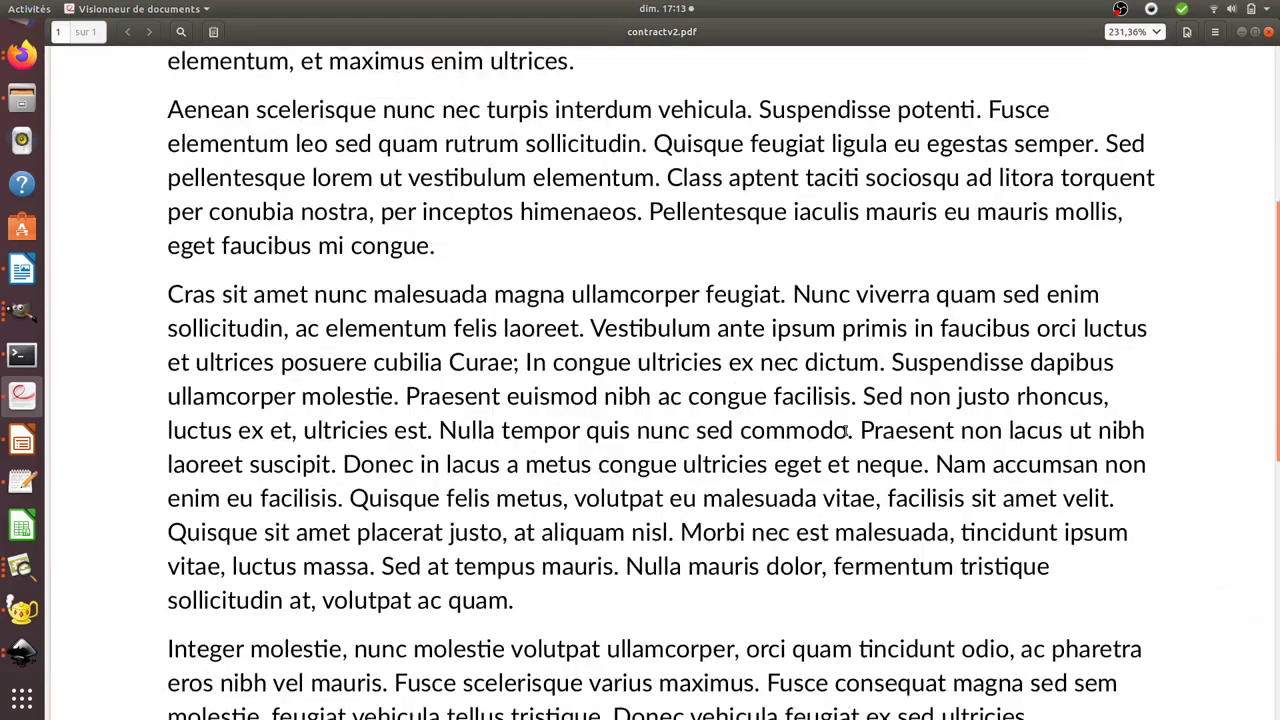
scroll(845, 431, "up", 8)
scroll(845, 431, "down", 10)
scroll(845, 431, "down", 6)
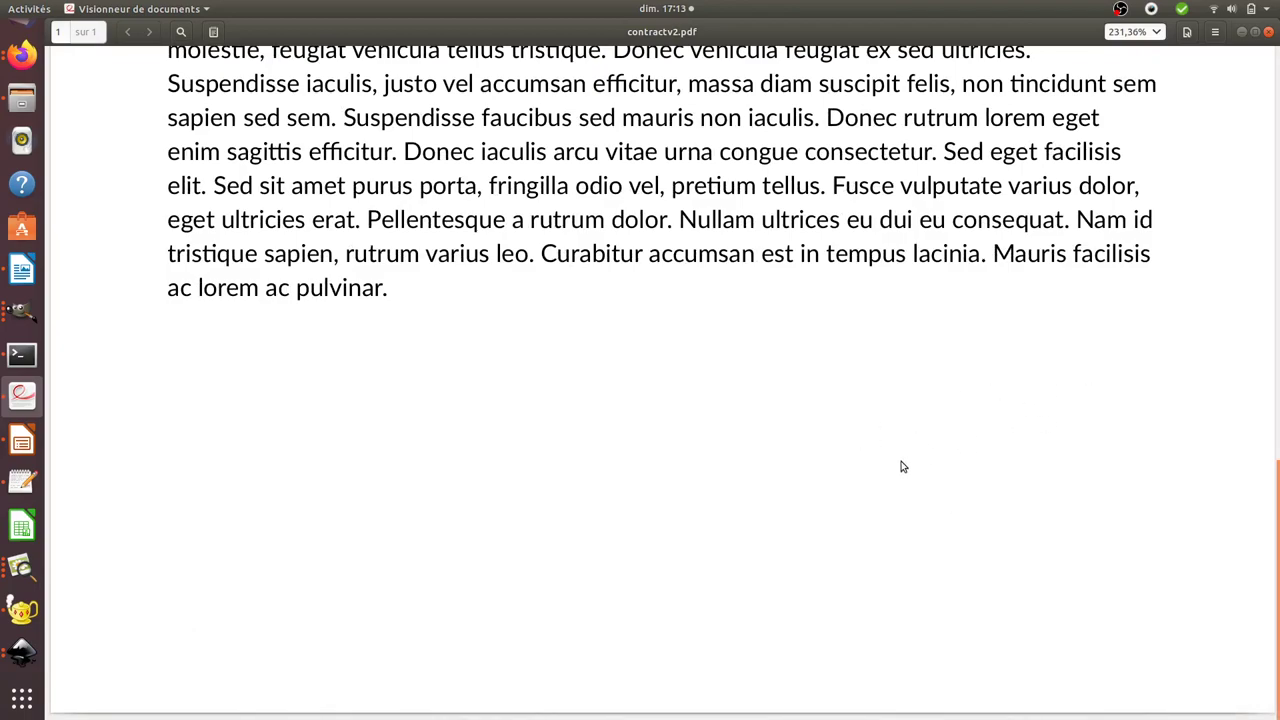
scroll(902, 467, "up", 3)
scroll(902, 467, "up", 1)
scroll(902, 467, "down", 4)
scroll(583, 391, "up", 8)
scroll(620, 380, "up", 11)
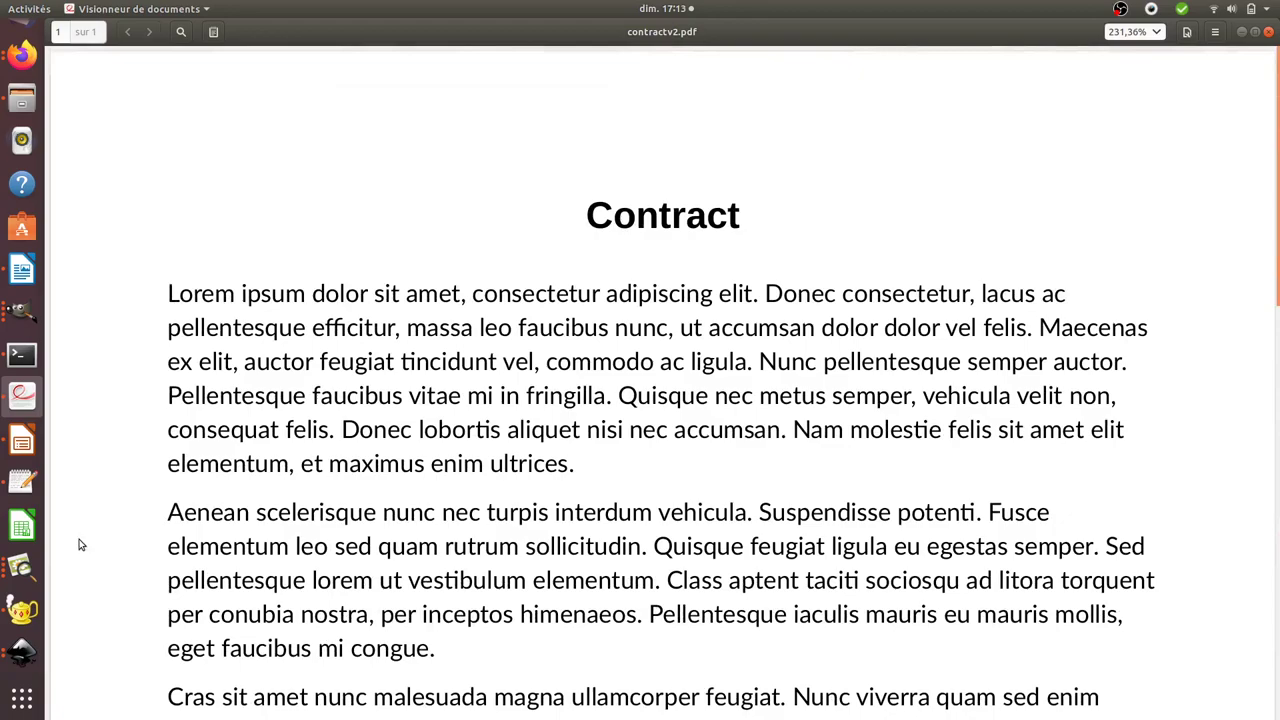
Step: From the pharmacy.svg Inkscape window, open contractv2.pdf from the Recently Used files
left_click(28, 640)
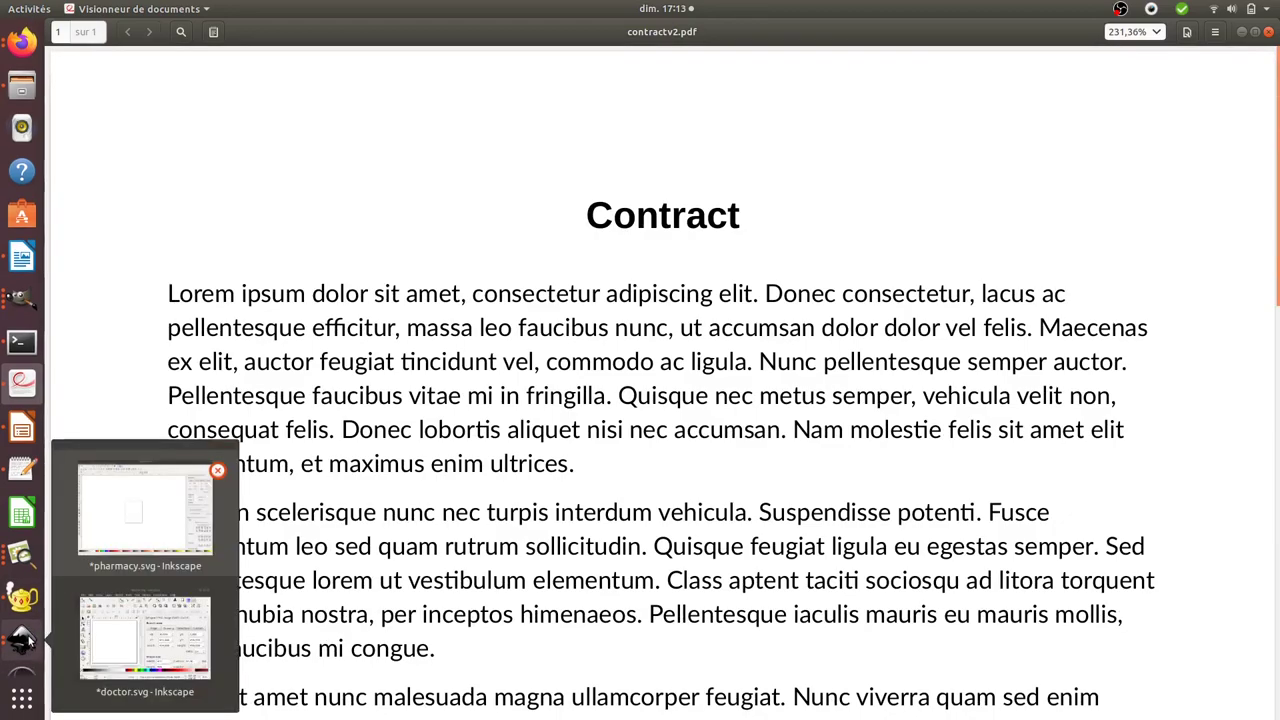
left_click(200, 510)
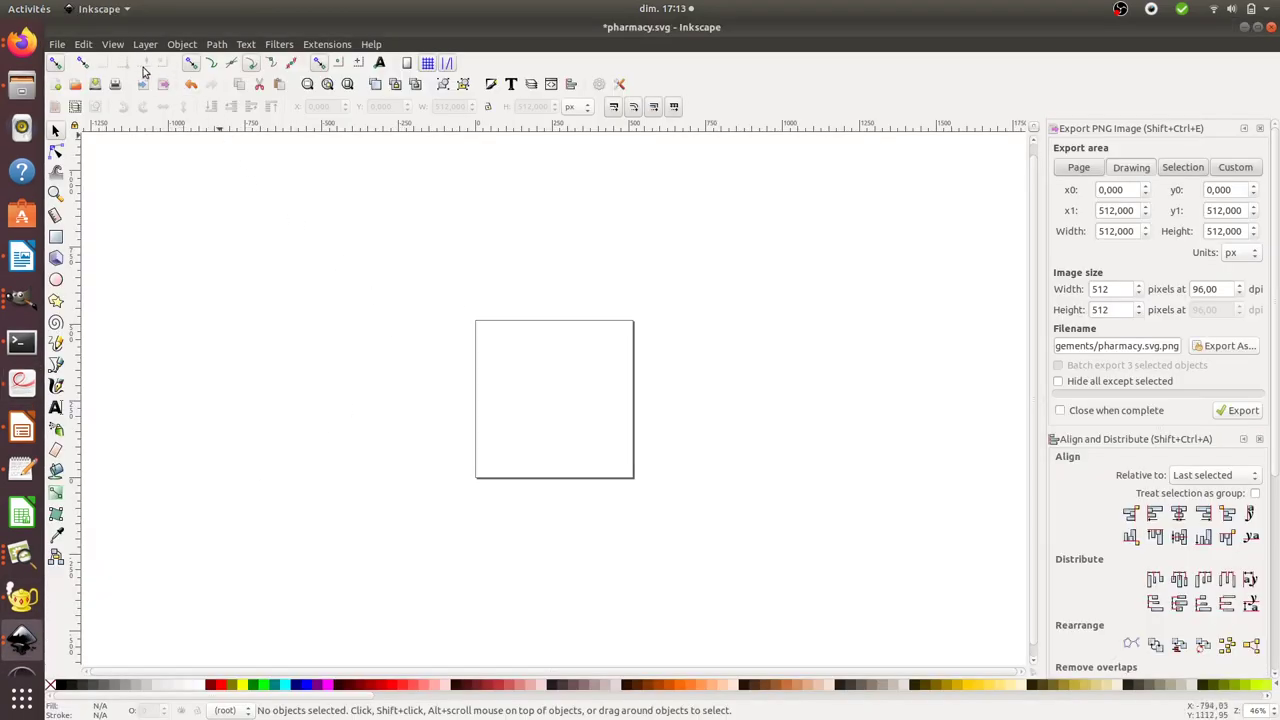
left_click(57, 44)
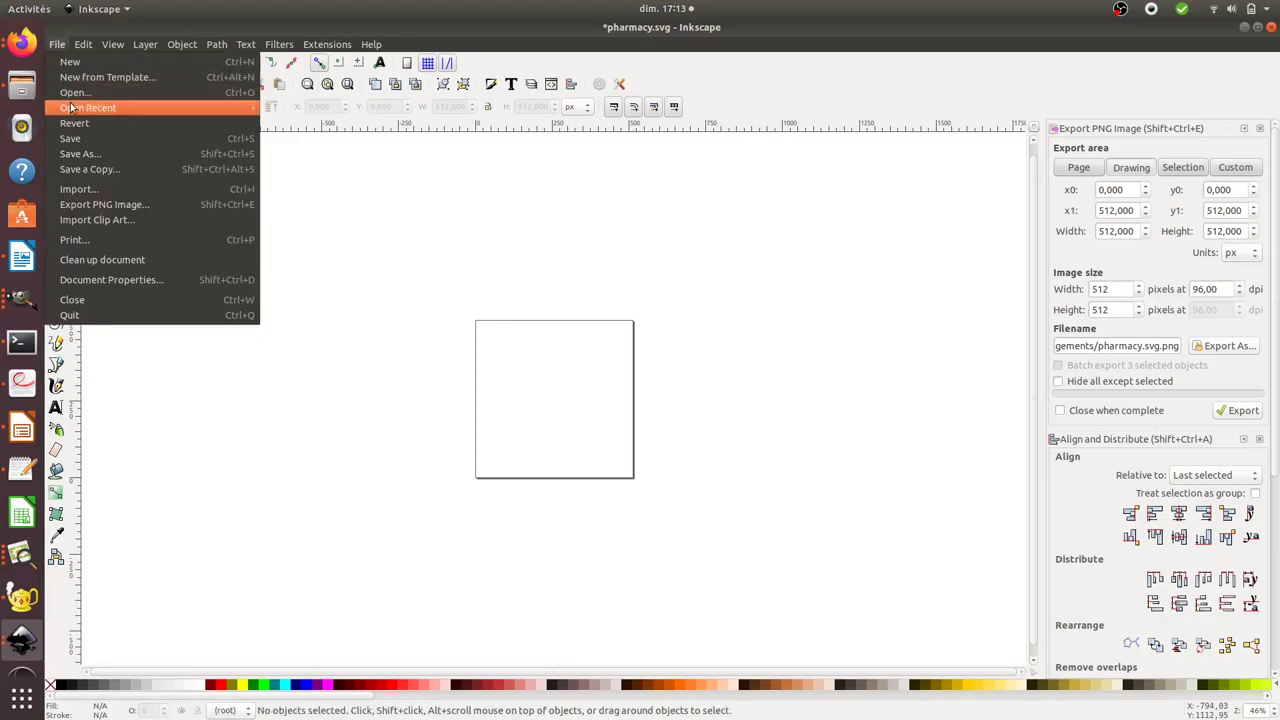
left_click(85, 93)
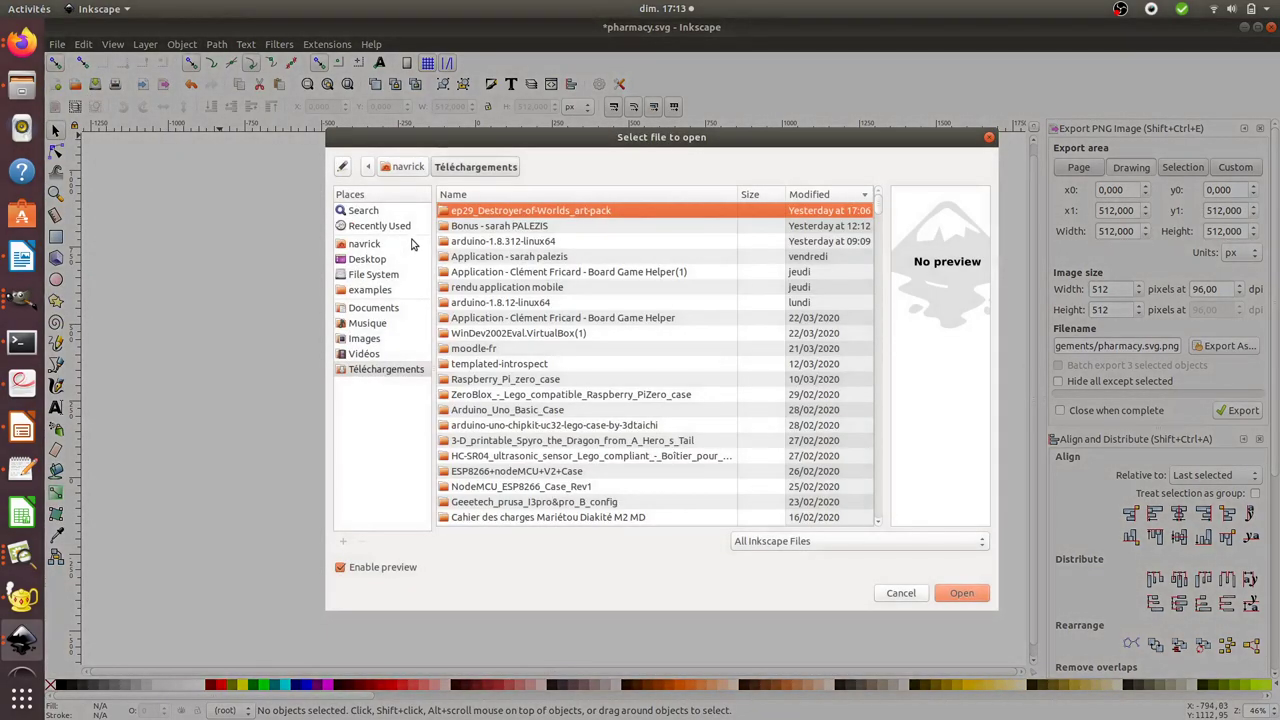
left_click(388, 225)
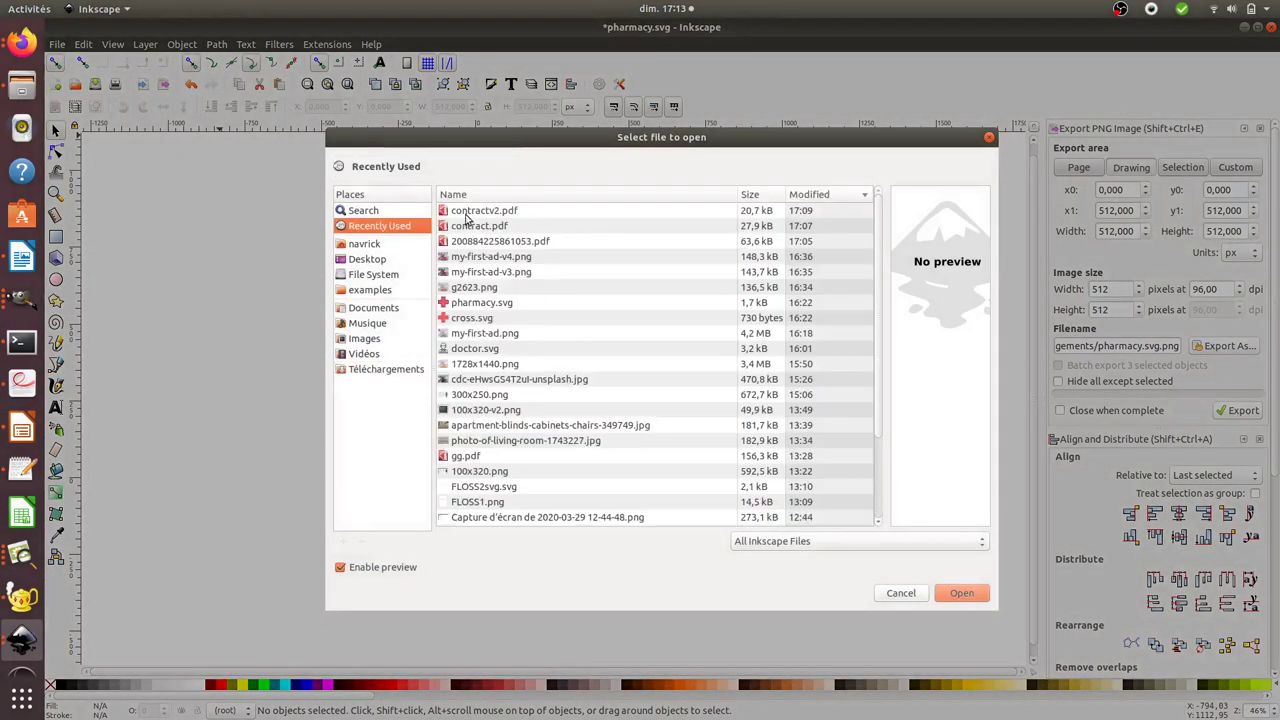
left_click(466, 214)
left_click(962, 598)
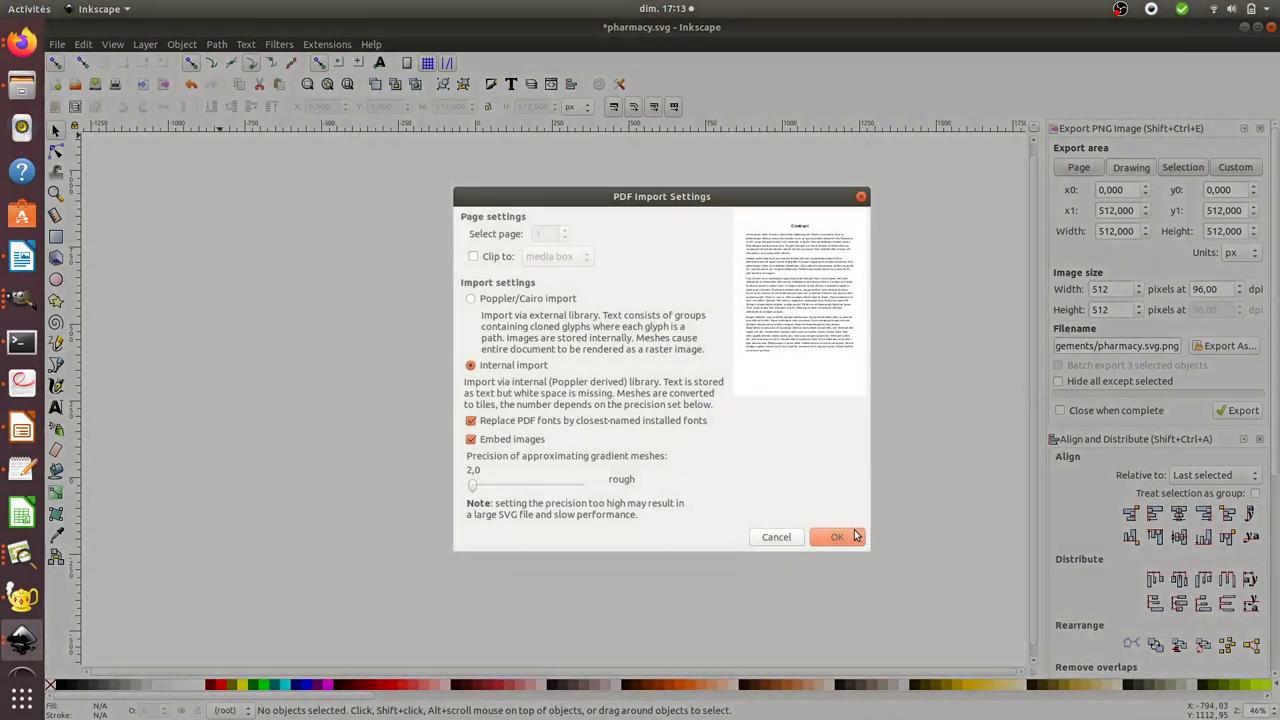
Step: Accept Internal import for contractv2.pdf and maximize its new Inkscape window
left_click(855, 536)
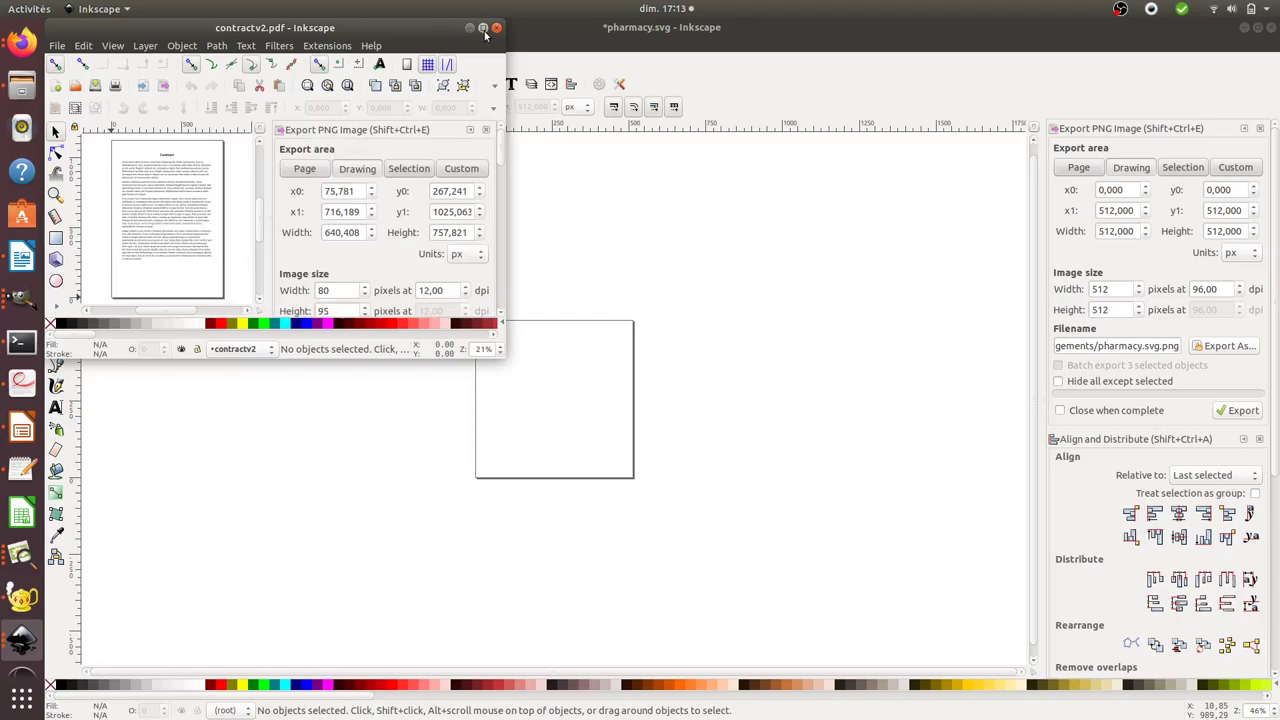
left_click(483, 28)
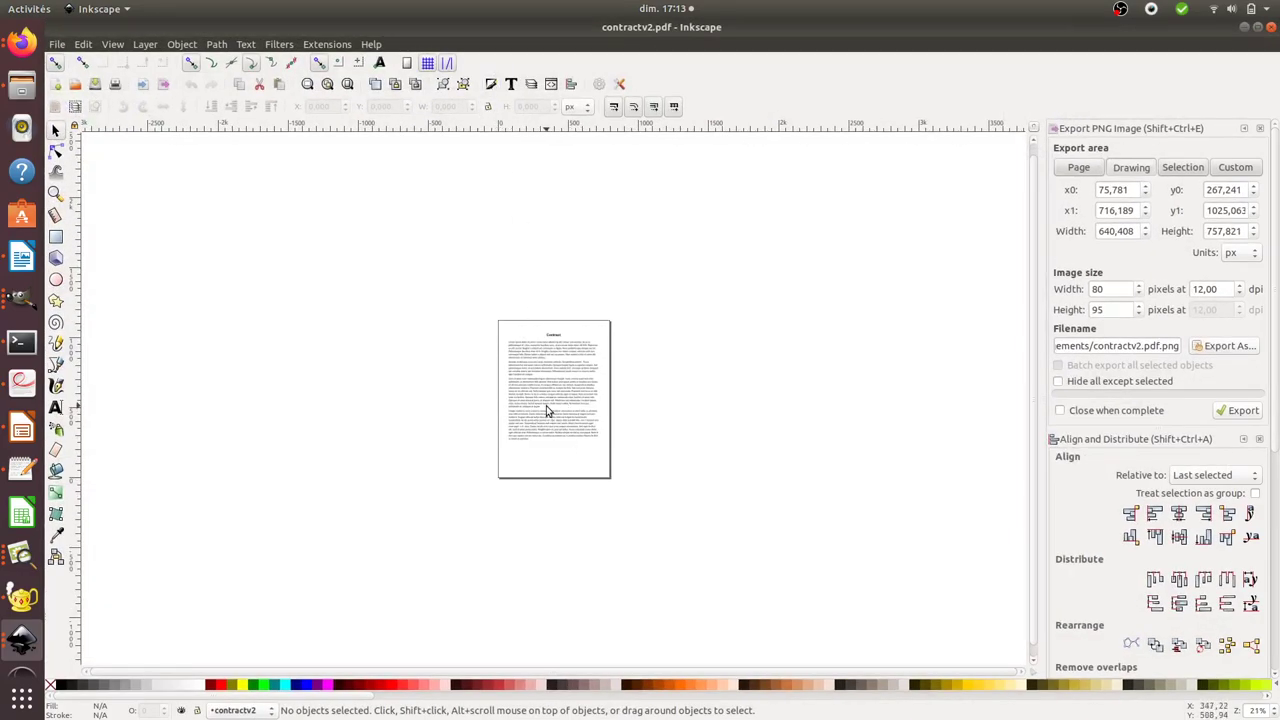
Step: Zoom the contract page to 168% and centre the blank space below its last paragraph
key("z")
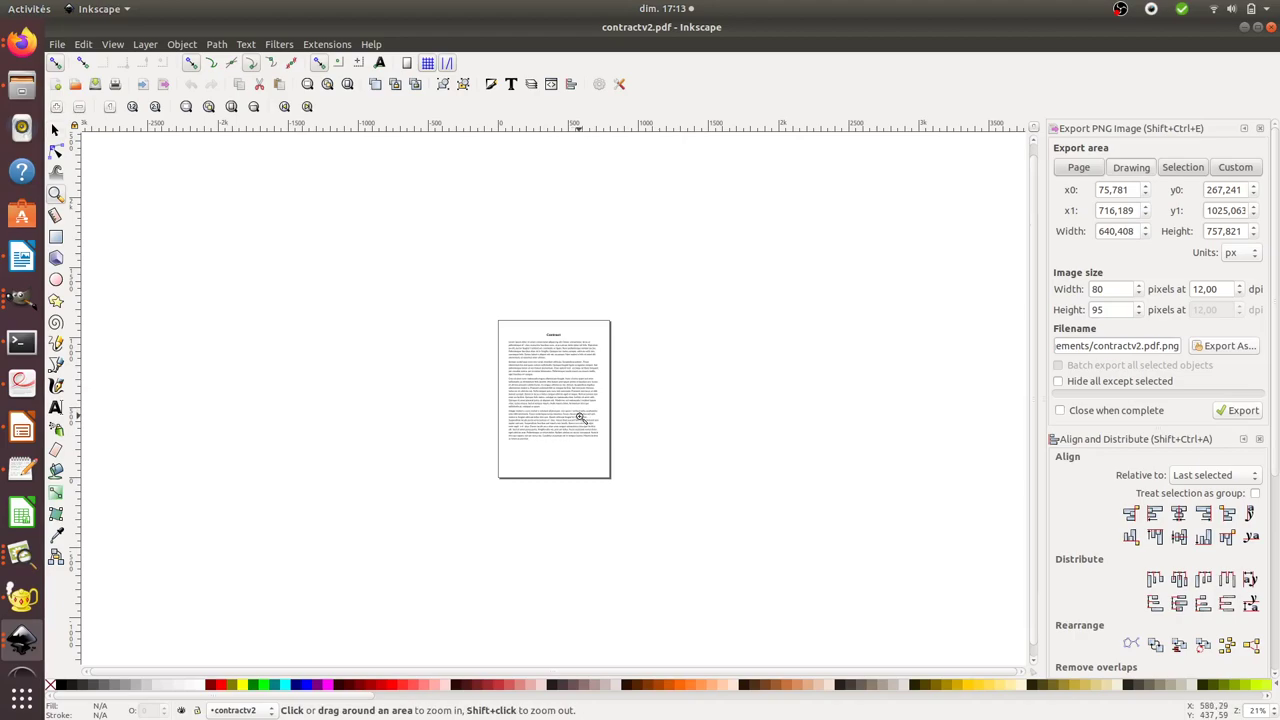
left_click(580, 417)
left_click(582, 417)
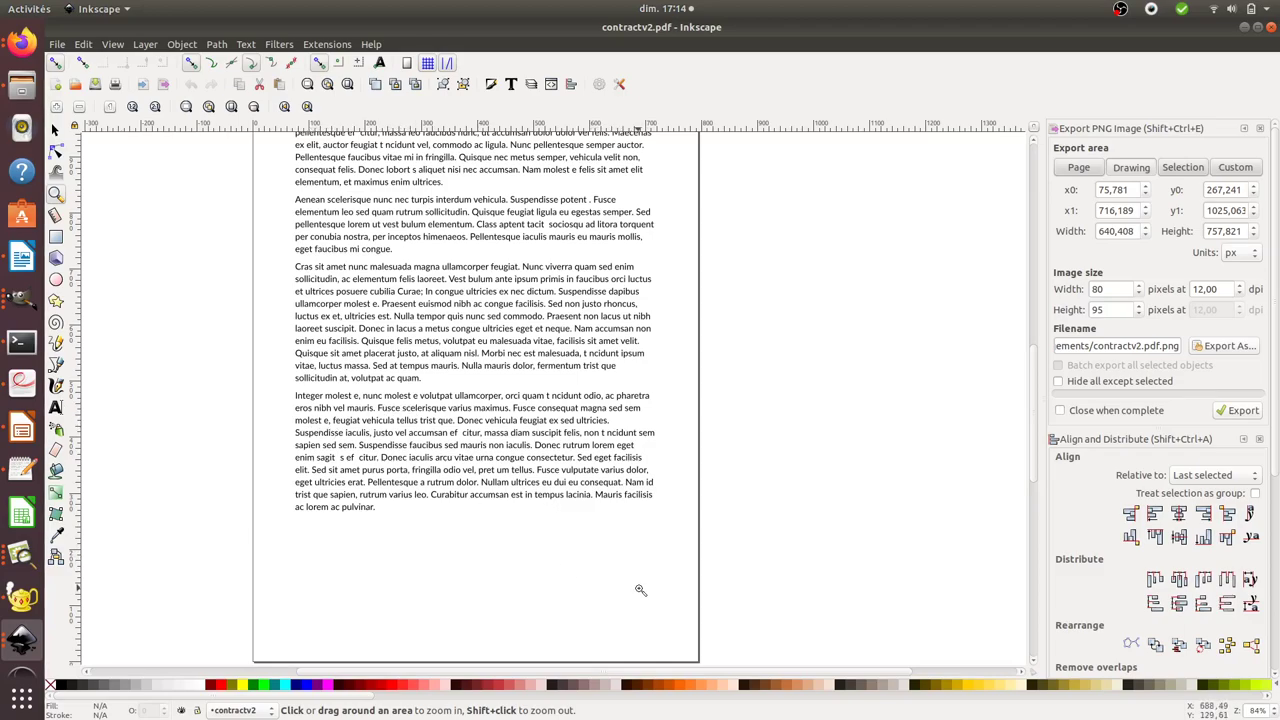
left_click(639, 587)
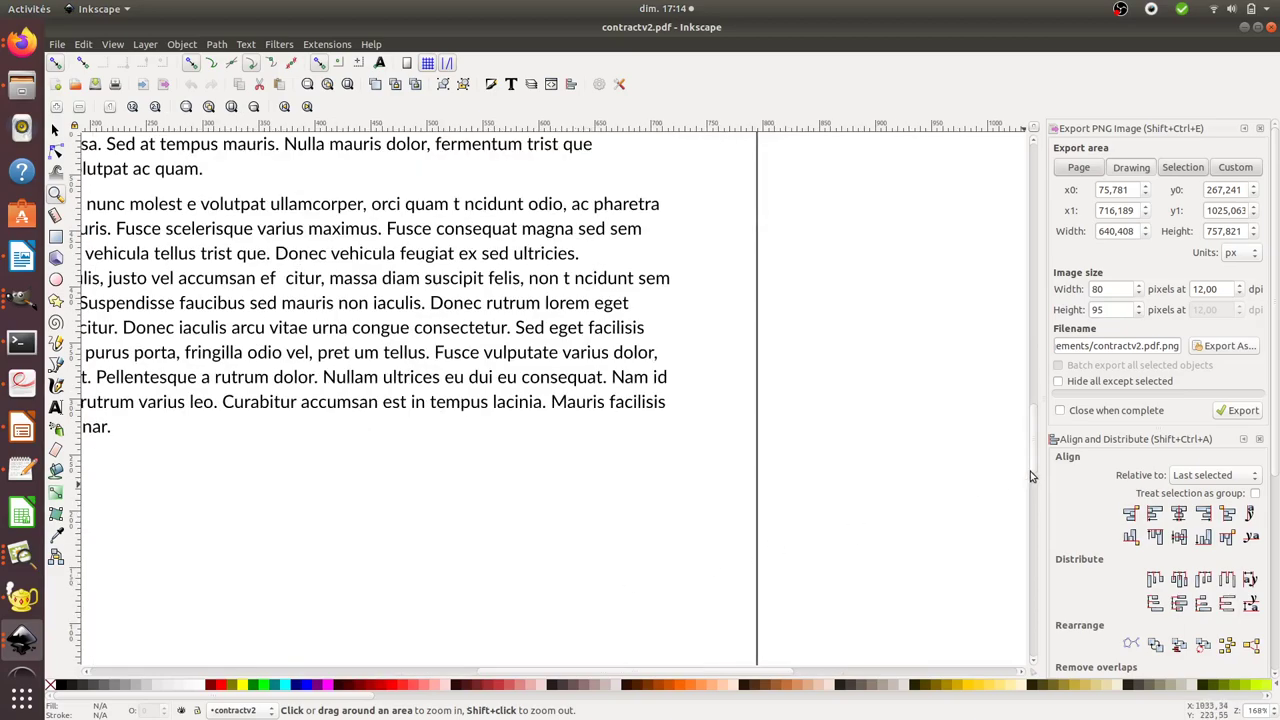
left_click_drag(1035, 462, 1003, 489)
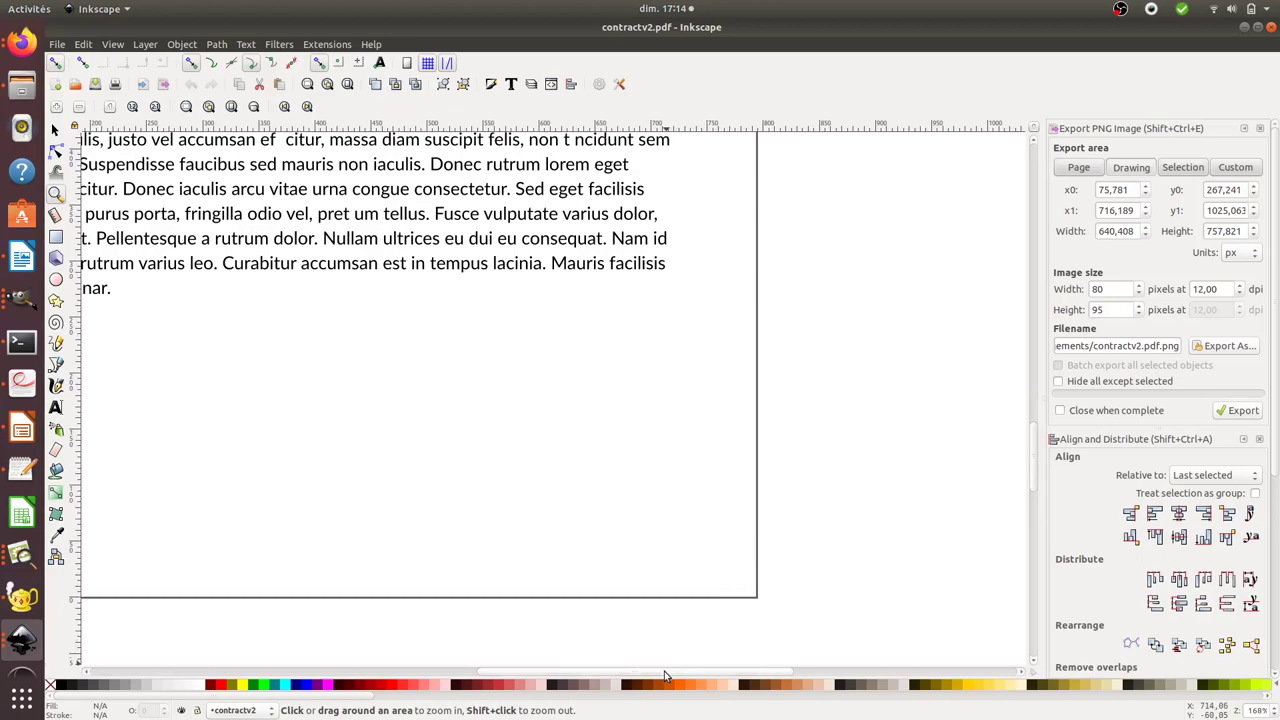
scroll(662, 674, "left", 3)
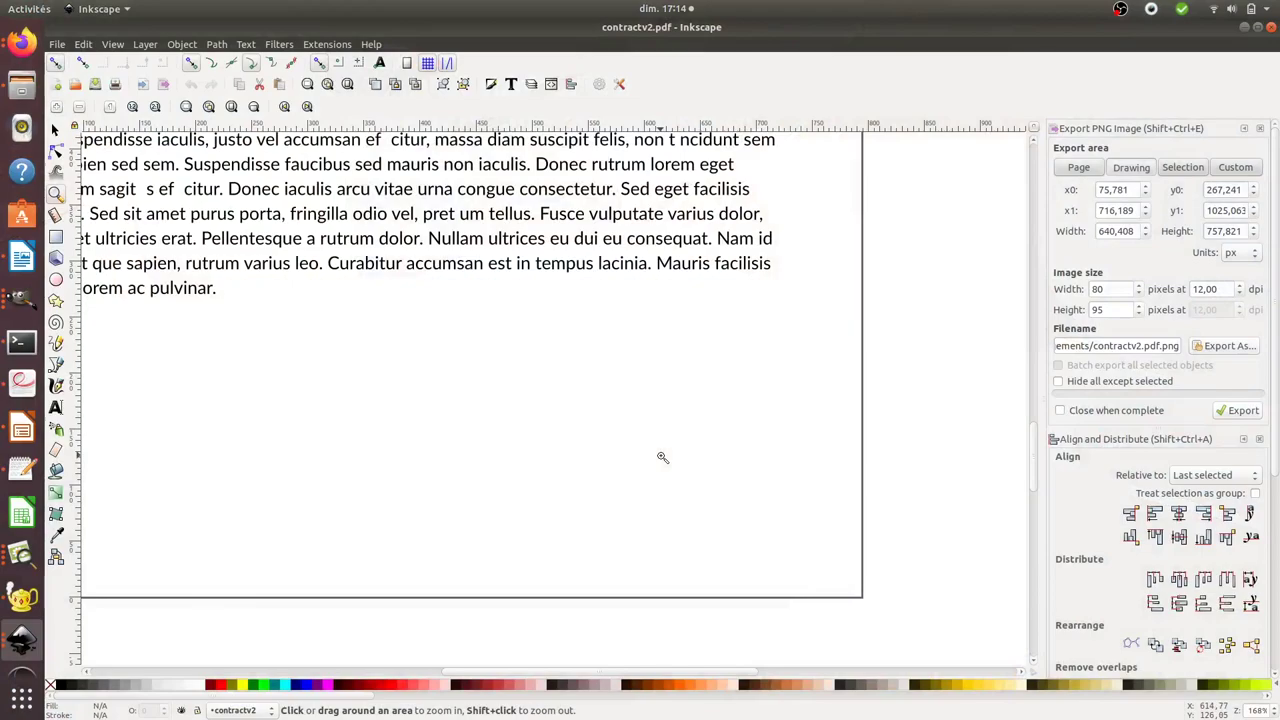
Step: With the Calligraphy tool, handwrite 'March 30th 2020', 'read and approve' and an underlined signature
left_click(57, 388)
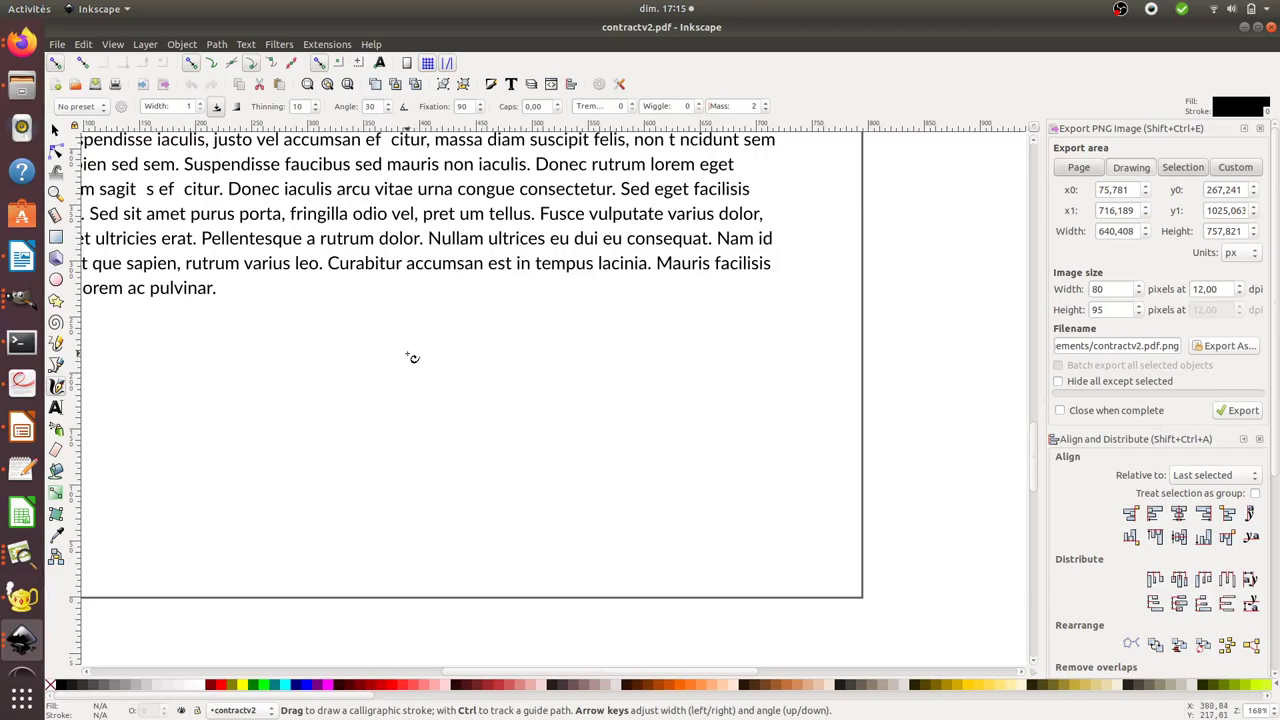
mouse_move(378, 327)
left_mouse_down()
mouse_move(400, 360)
mouse_move(439, 369)
mouse_move(491, 329)
mouse_move(506, 378)
mouse_move(548, 372)
mouse_move(549, 338)
mouse_move(628, 374)
mouse_move(650, 352)
mouse_move(688, 376)
mouse_move(713, 357)
left_mouse_up()
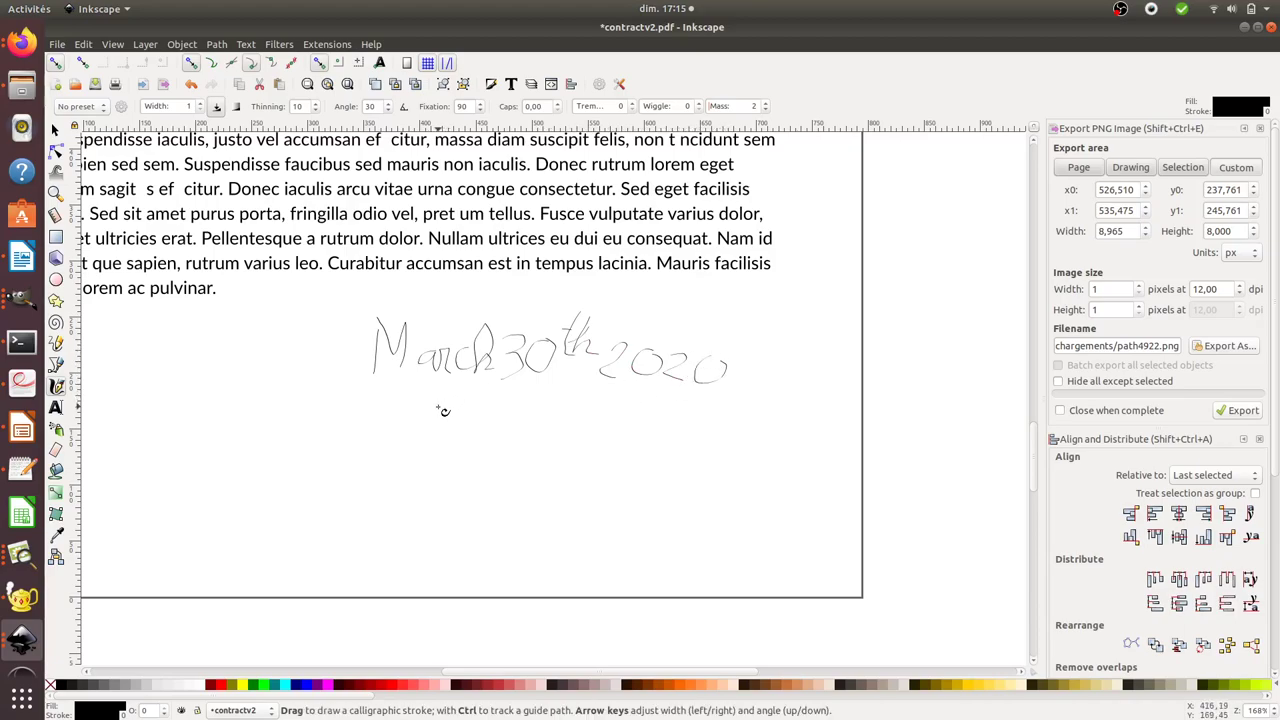
mouse_move(446, 398)
left_mouse_down()
mouse_move(600, 400)
mouse_move(688, 426)
mouse_move(798, 420)
left_mouse_up()
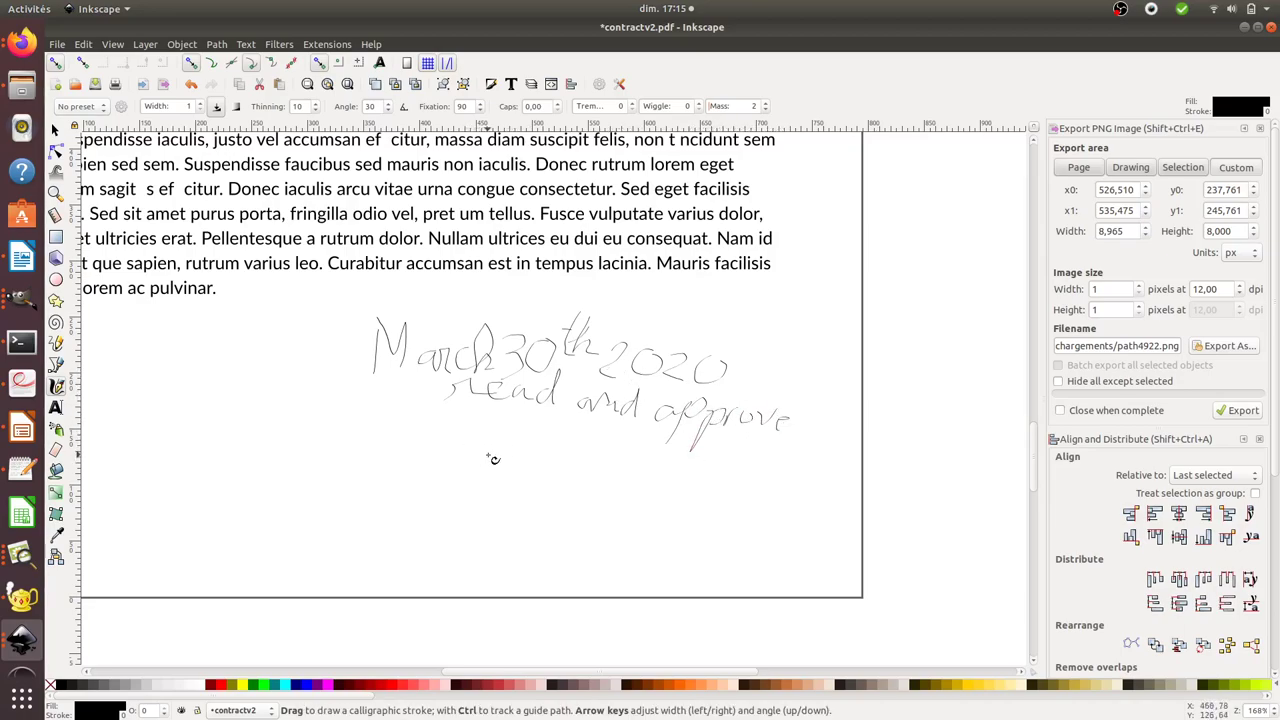
mouse_move(491, 457)
left_mouse_down()
mouse_move(503, 466)
mouse_move(528, 412)
left_mouse_up()
mouse_move(535, 452)
left_mouse_down()
mouse_move(760, 478)
mouse_move(650, 468)
mouse_move(686, 506)
mouse_move(737, 499)
left_mouse_up()
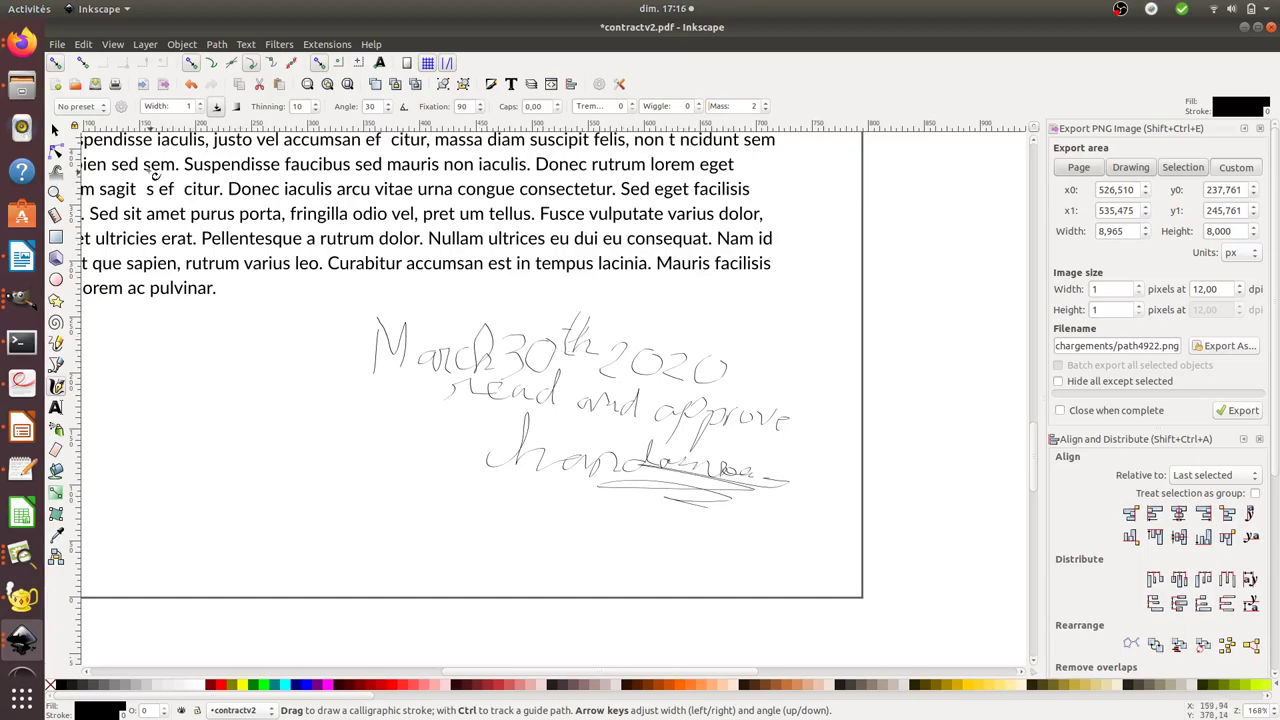
Step: Print the signed contract on the HP_Officejet_Pro_8610 network printer
left_click(58, 44)
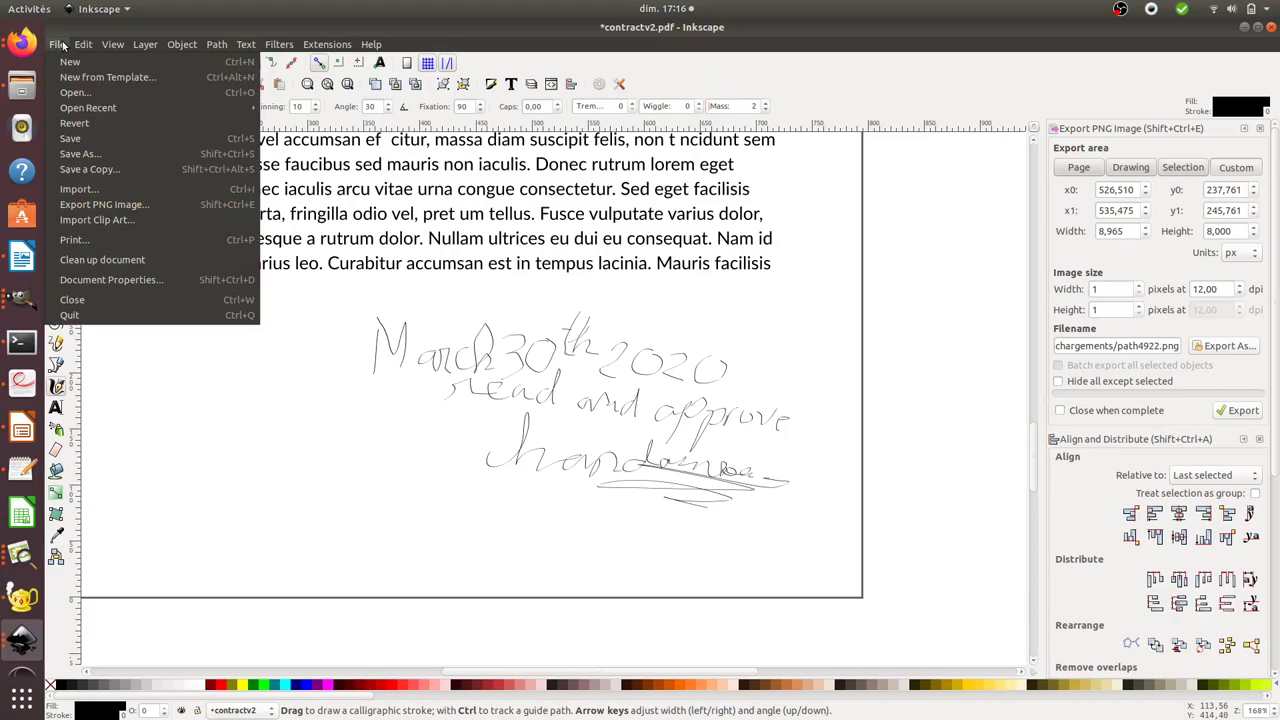
left_click(129, 241)
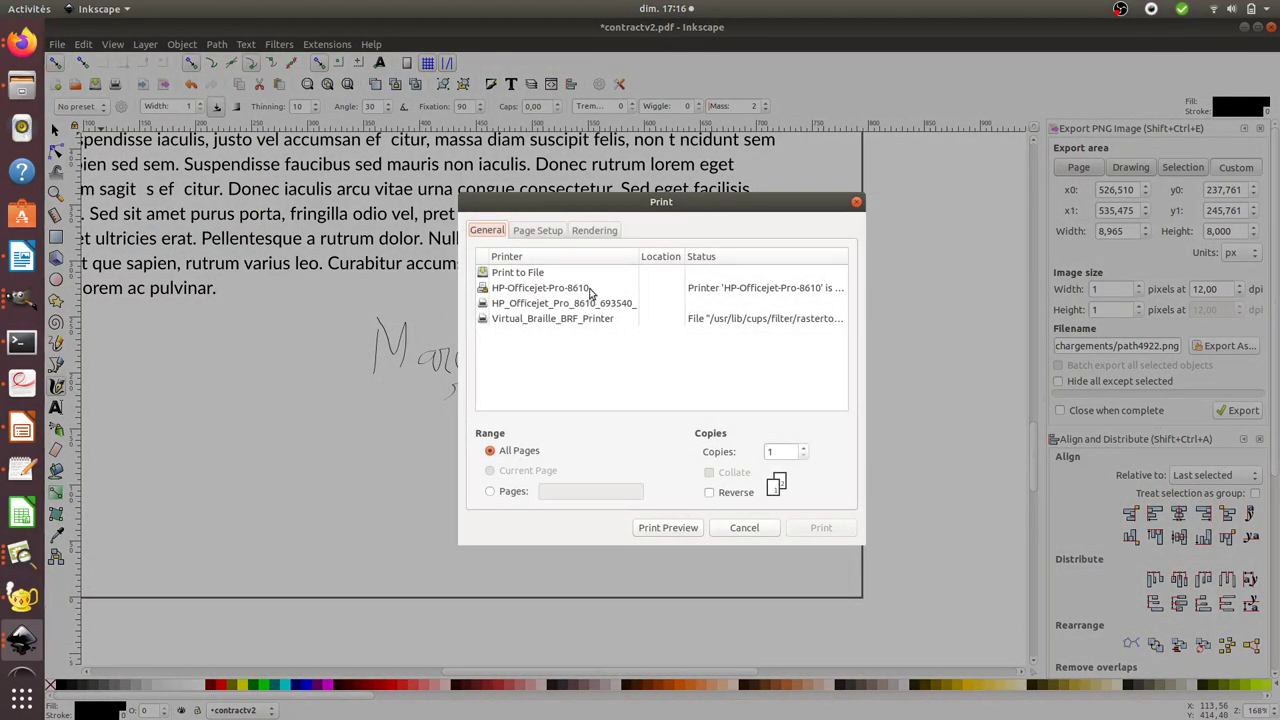
left_click(590, 304)
left_click(845, 536)
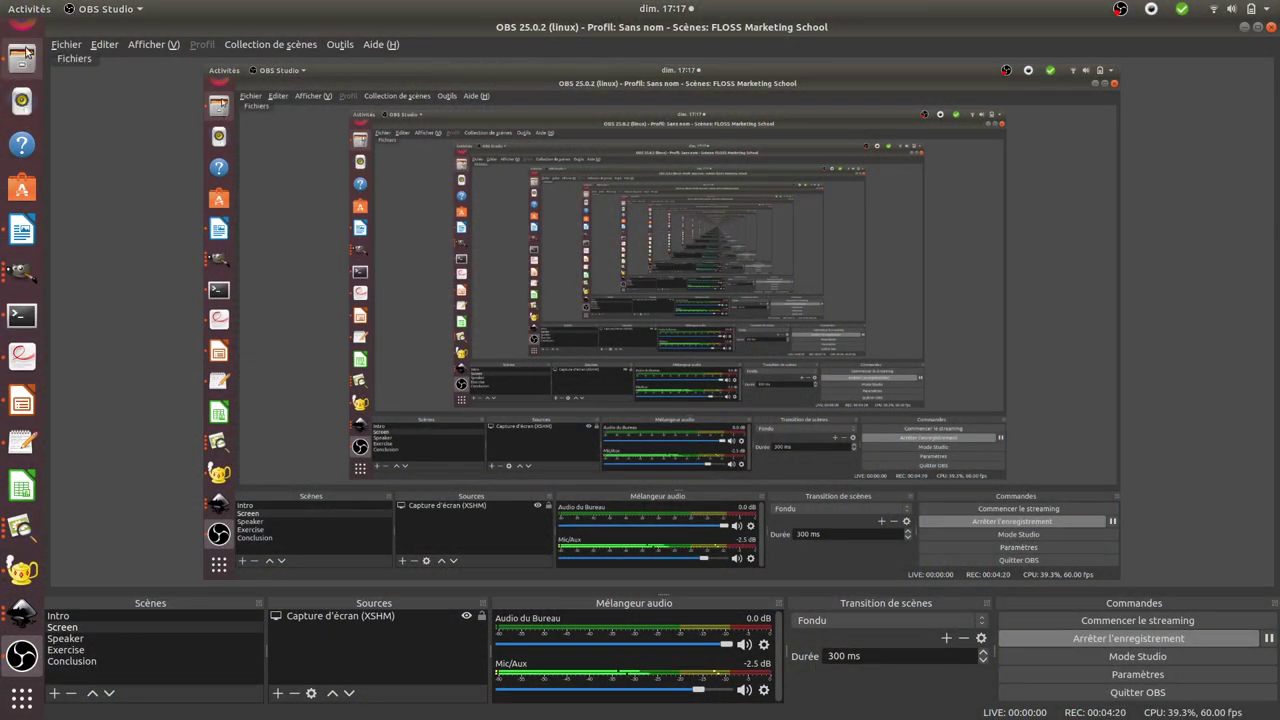
Step: Bring Firefox's Lorem Ipsum window forward, then list Inkscape's three open windows
left_click(22, 54)
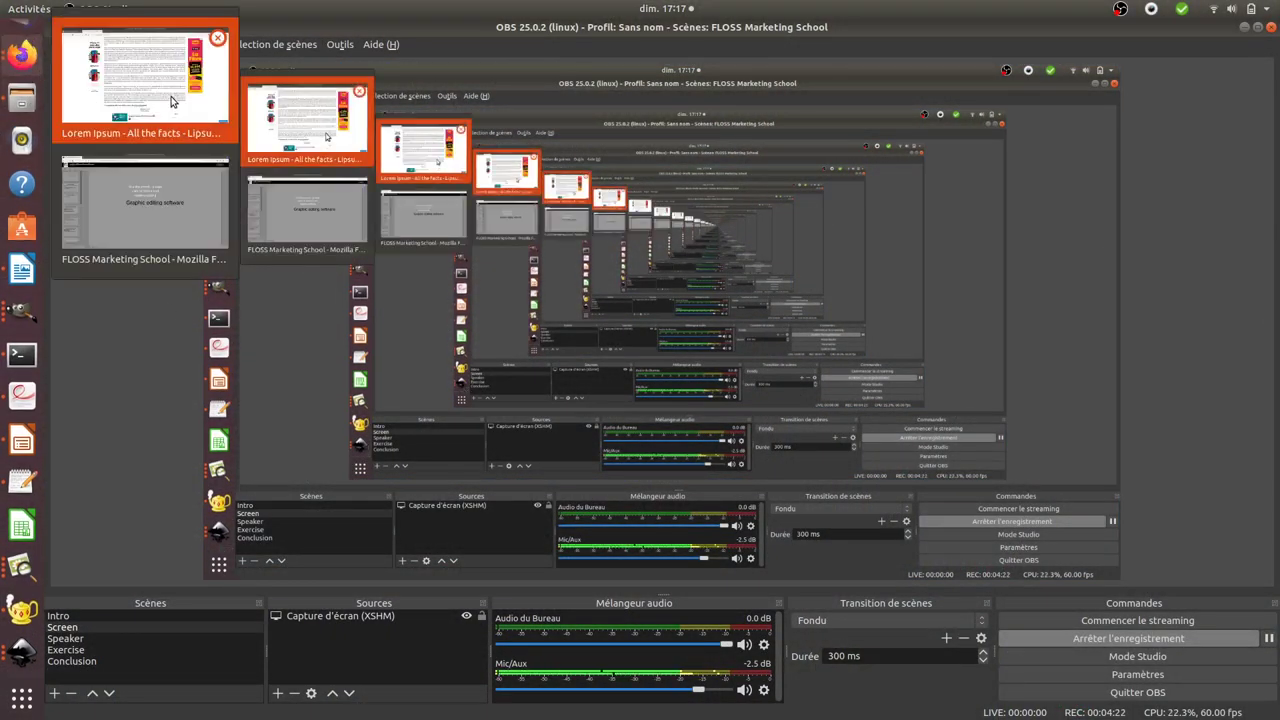
left_click(172, 100)
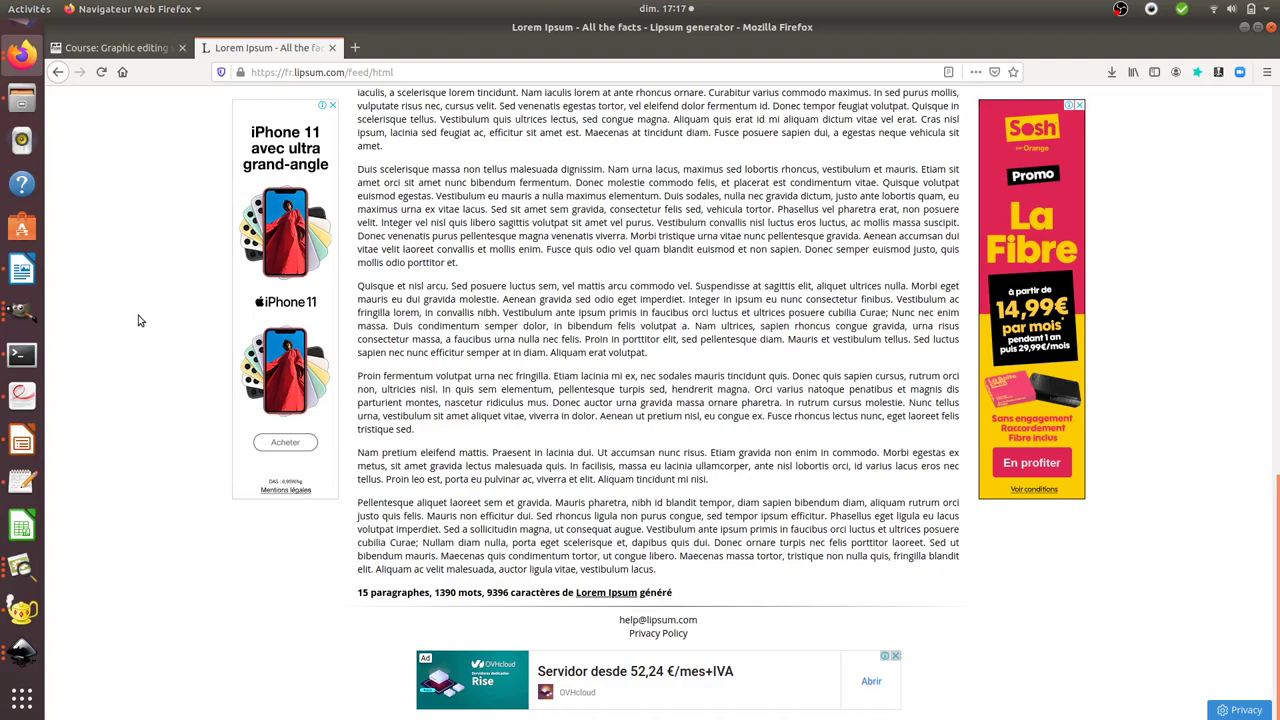
left_click(22, 650)
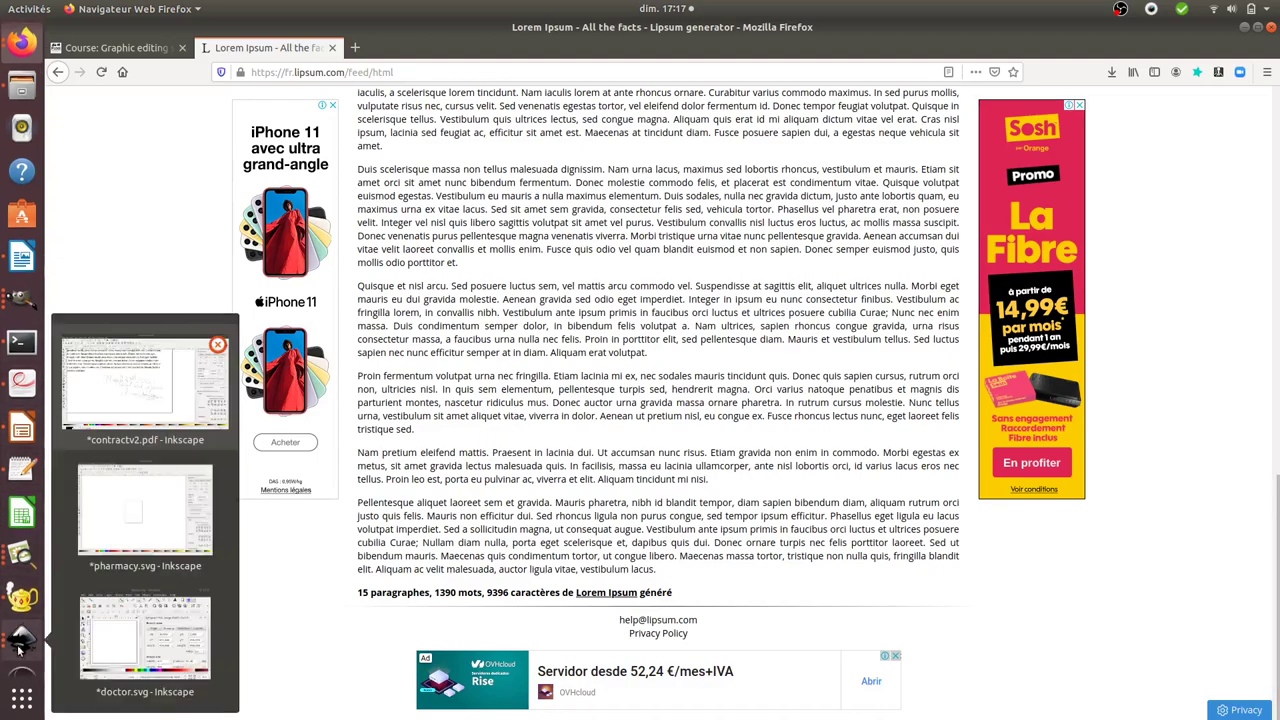
Step: Return to the contractv2.pdf window and scroll back up to the Contract title
left_click(152, 418)
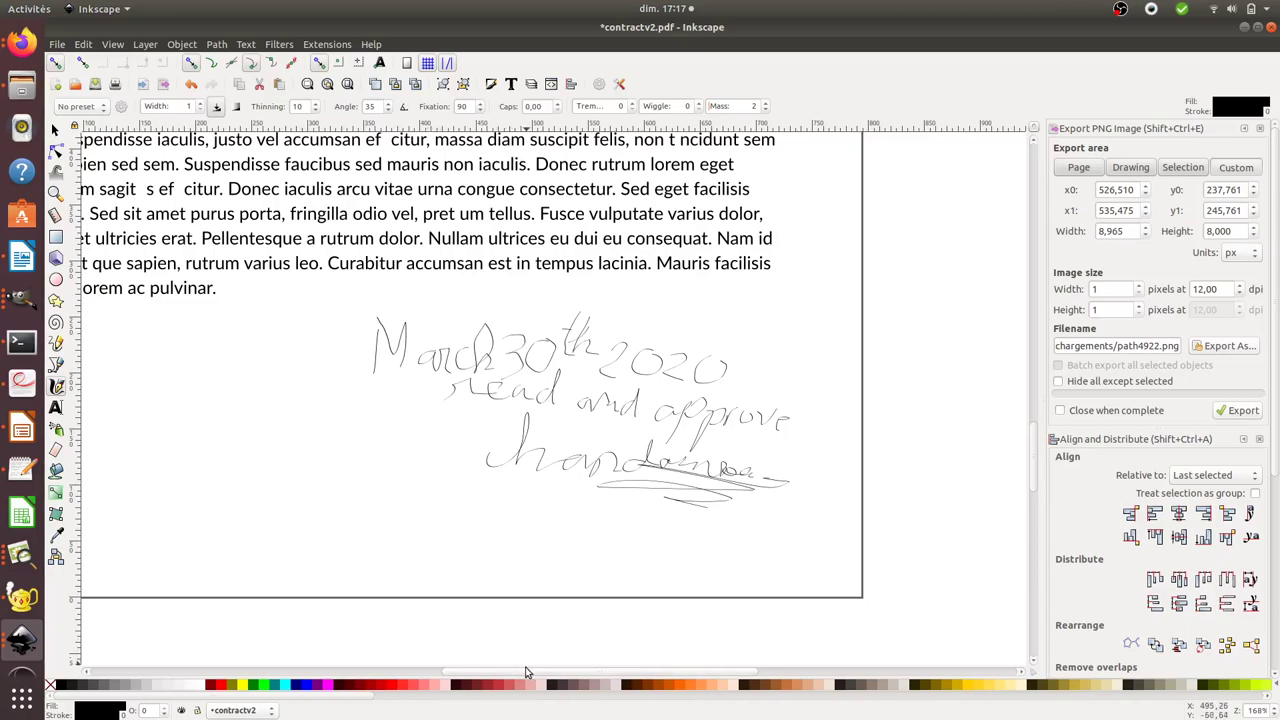
left_click_drag(526, 672, 483, 676)
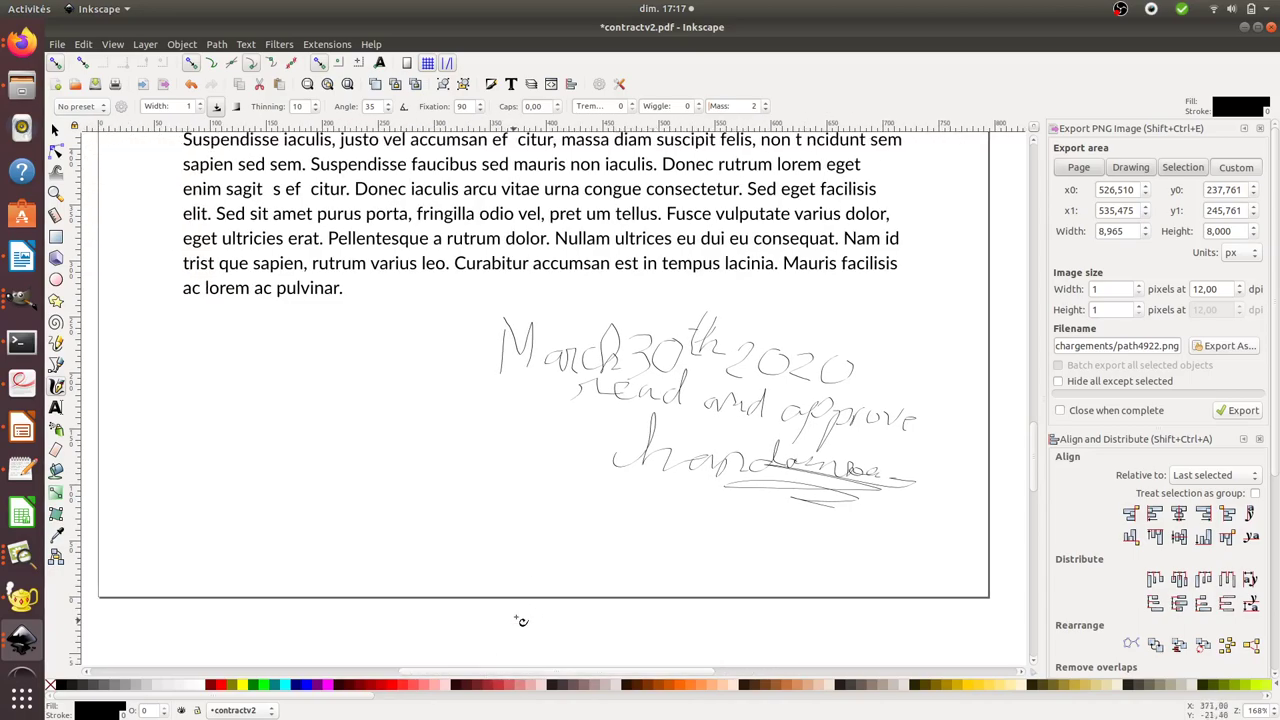
scroll(525, 605, "up", 3)
scroll(530, 595, "up", 4)
scroll(530, 595, "up", 8)
scroll(500, 520, "up", 7)
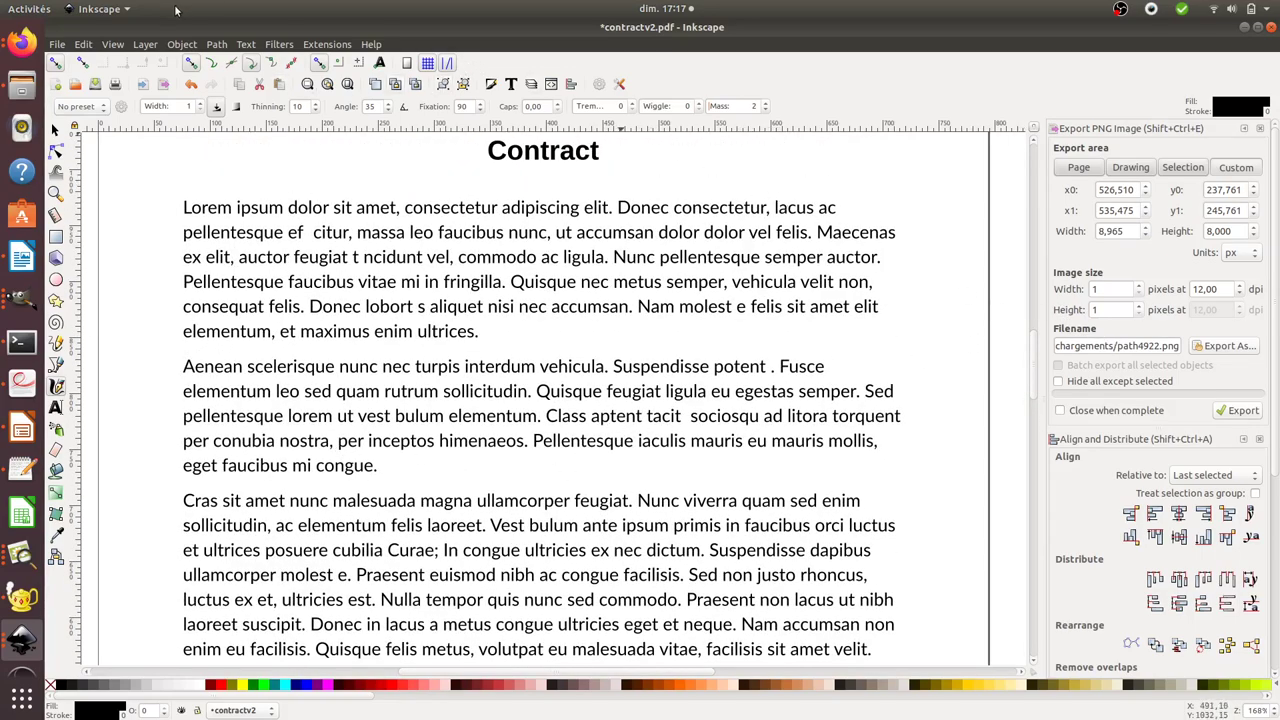
left_click(58, 44)
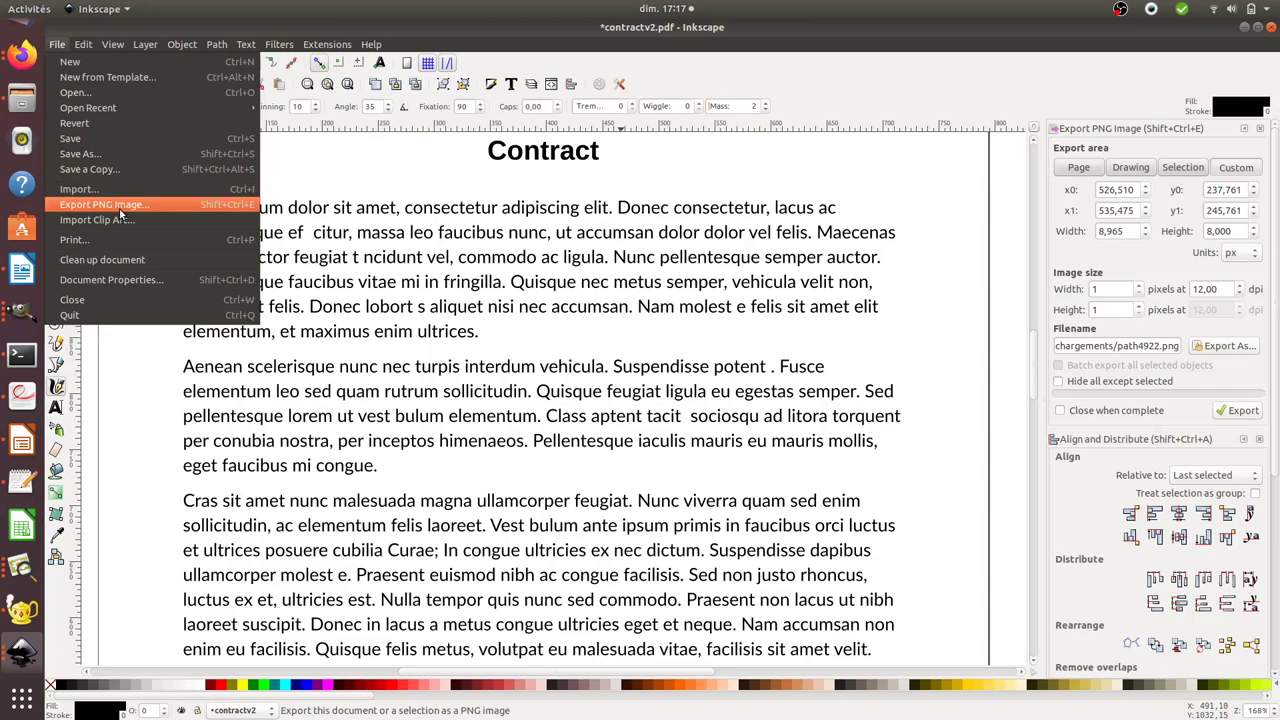
Step: Name the PNG export test.pdf in the Téléchargements folder through Export As
left_click(1247, 355)
left_click(1230, 346)
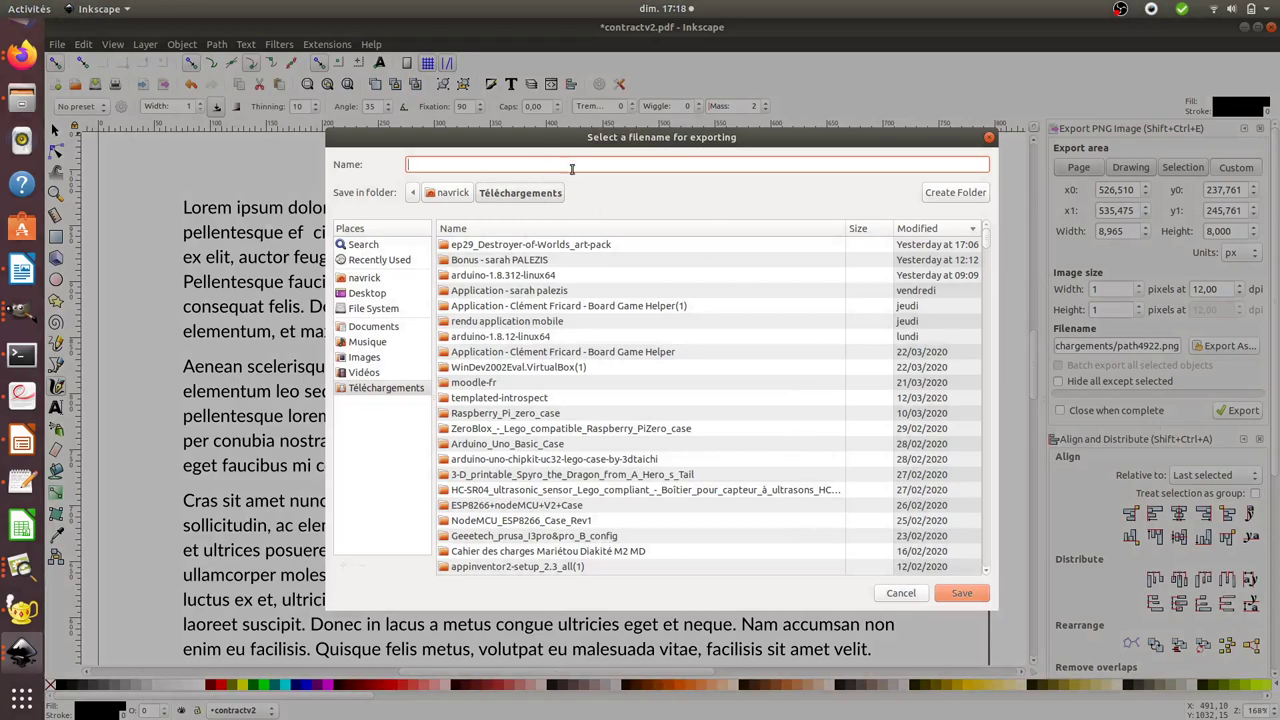
type("test")
type(".pdf")
key("Return")
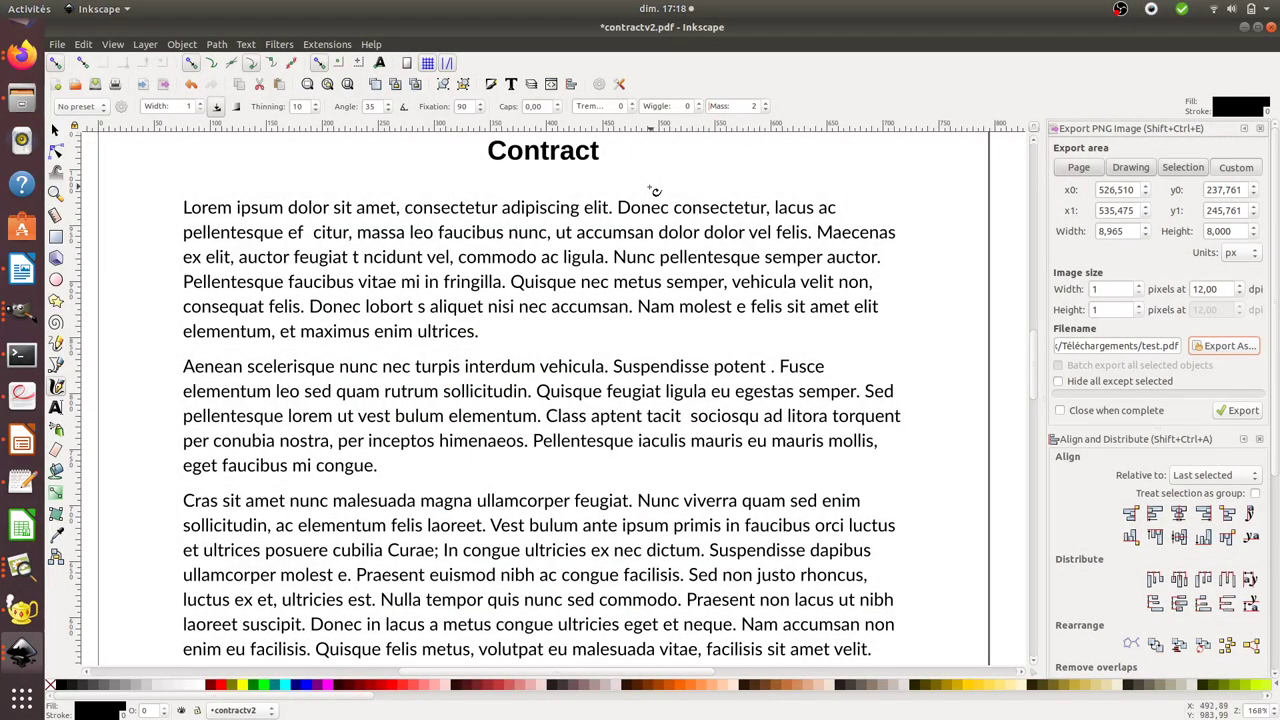
left_click(58, 44)
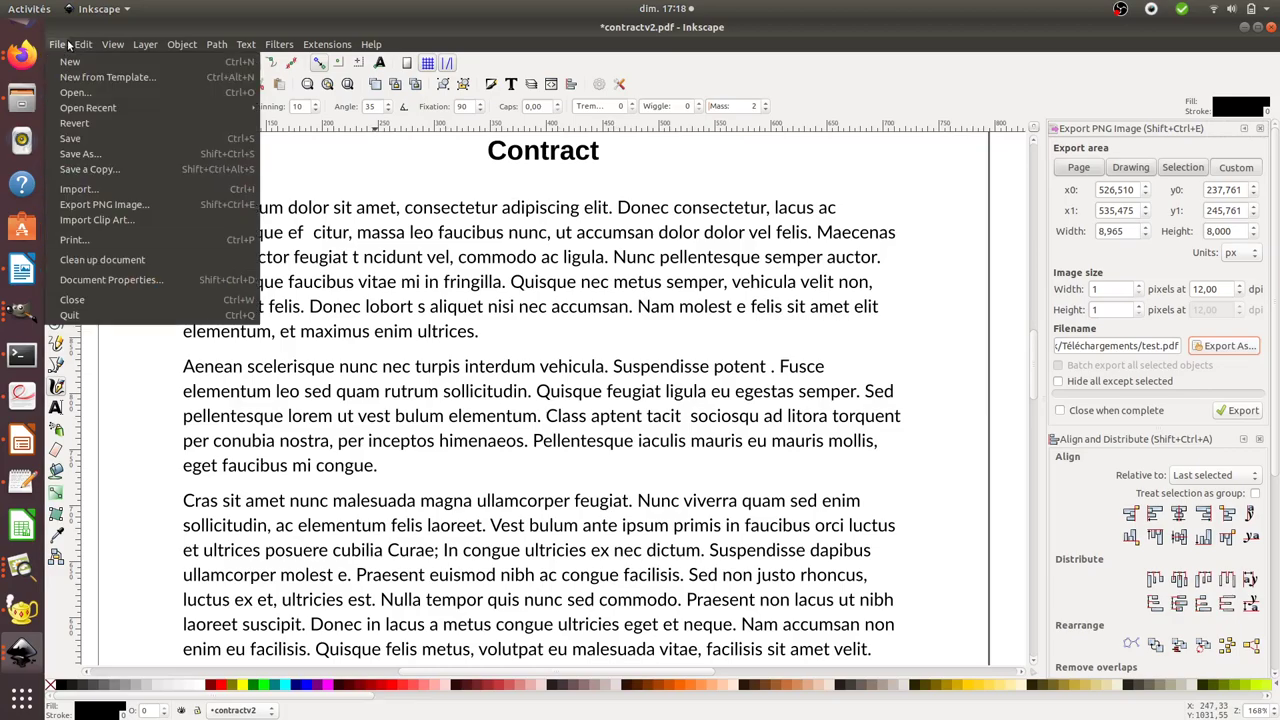
left_click(68, 92)
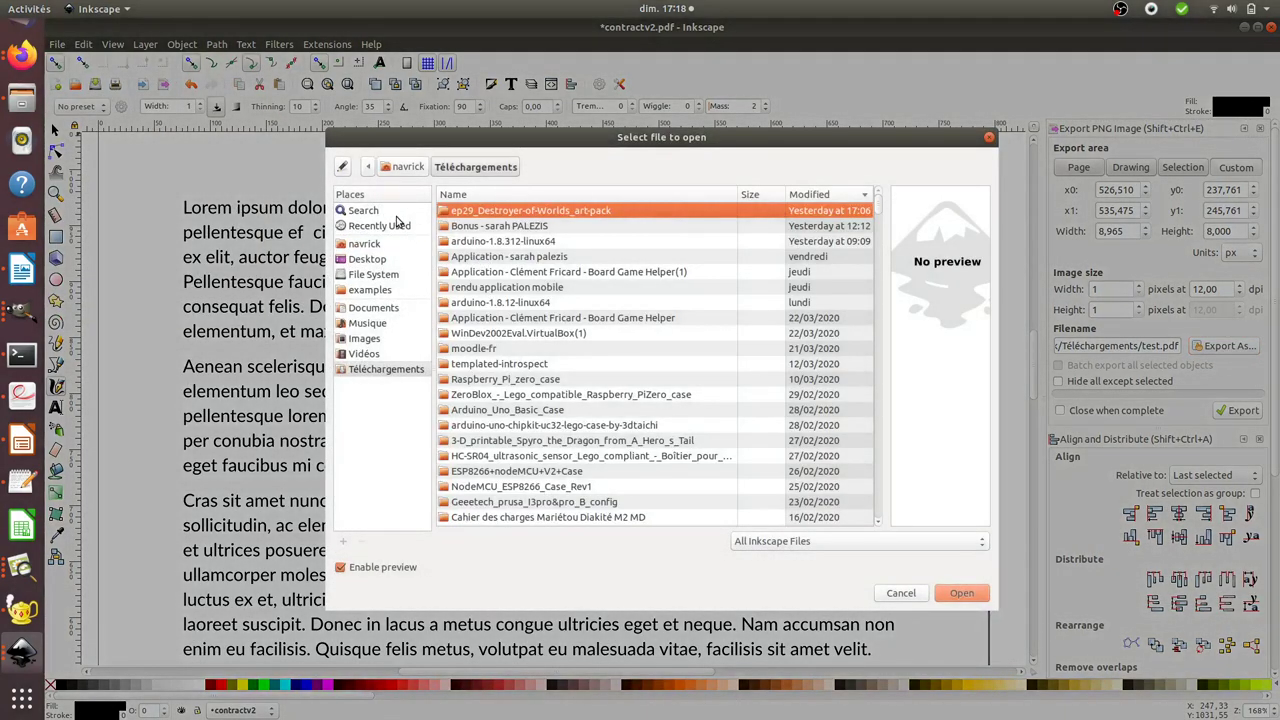
left_click(394, 226)
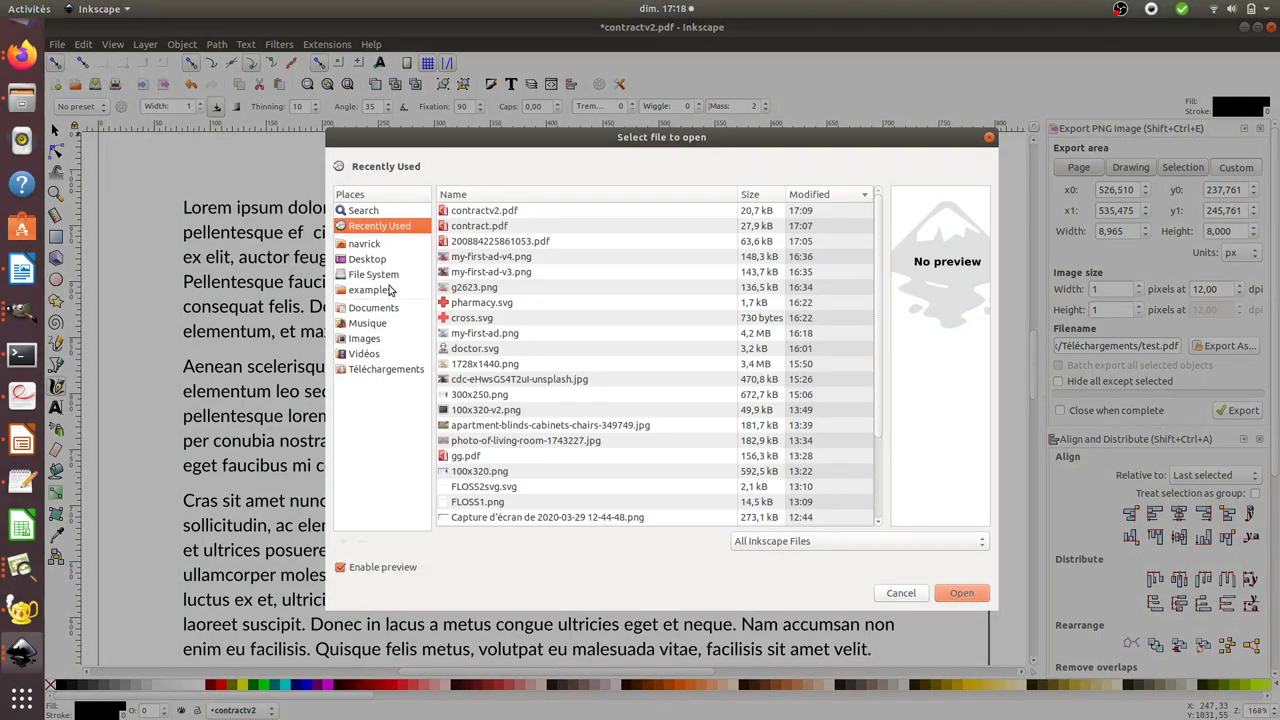
left_click(401, 370)
scroll(520, 385, "down", 5)
scroll(535, 385, "down", 5)
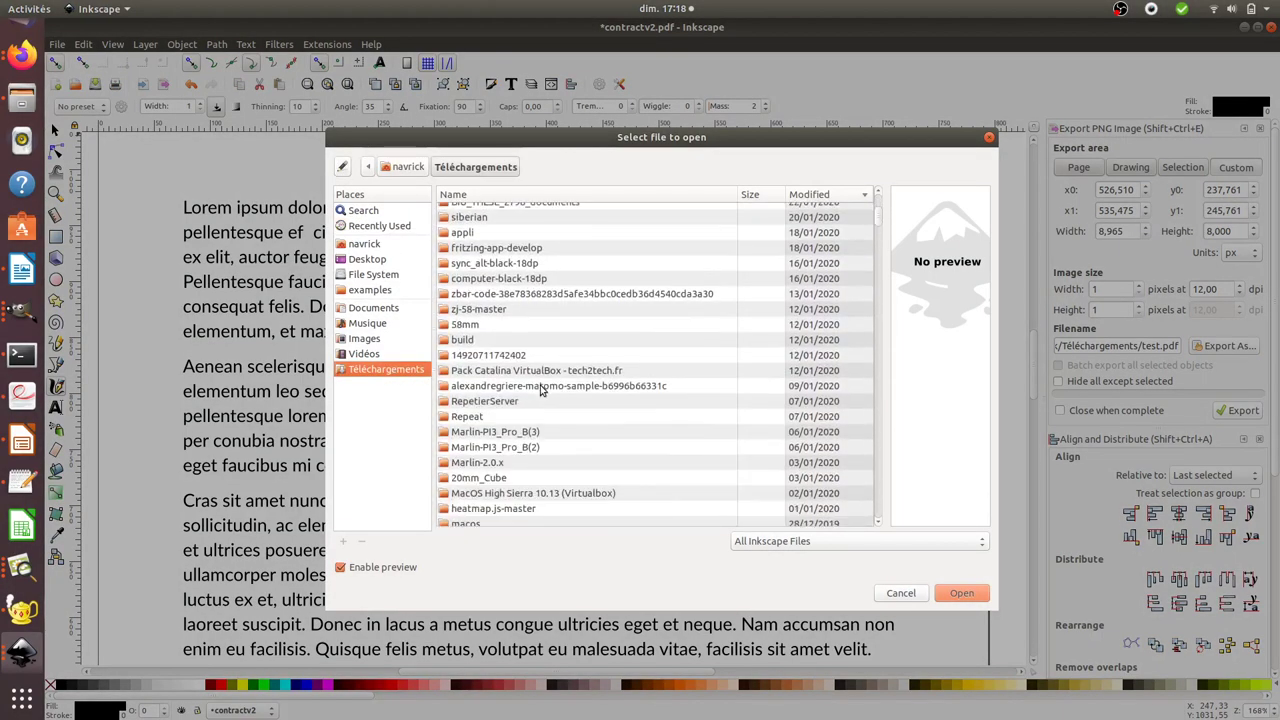
scroll(541, 385, "down", 5)
scroll(541, 388, "down", 2)
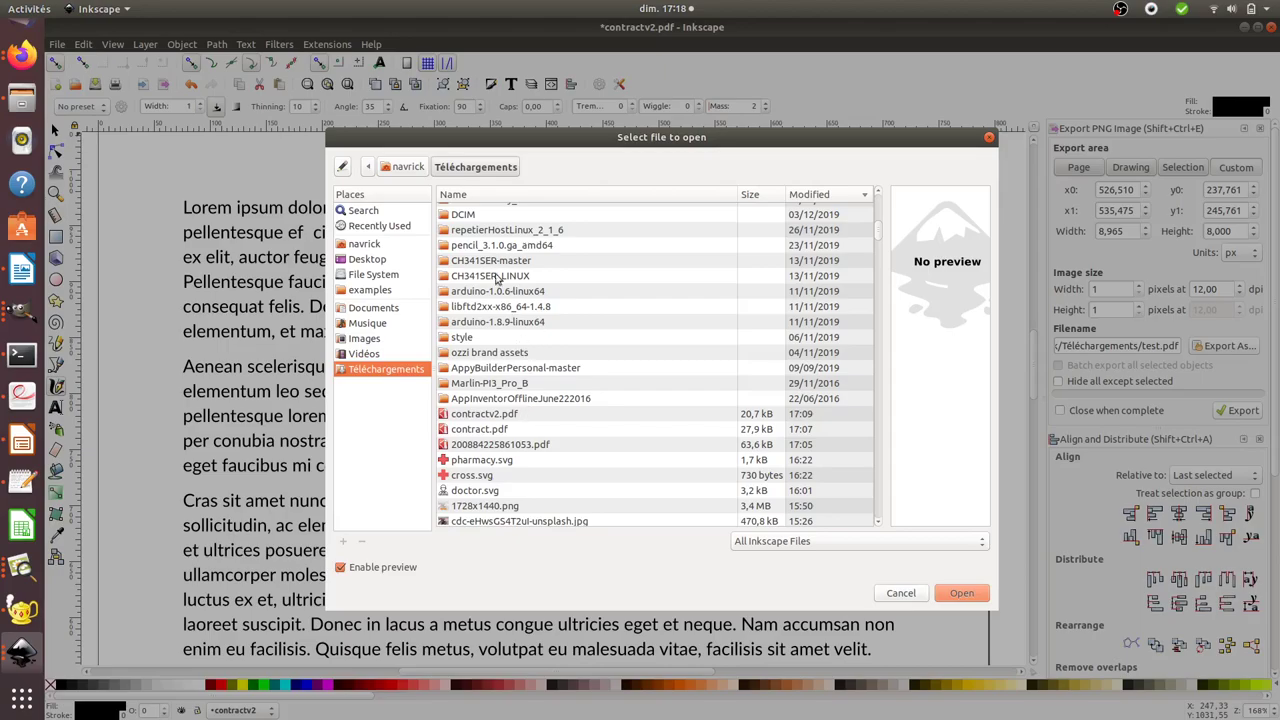
left_click(408, 224)
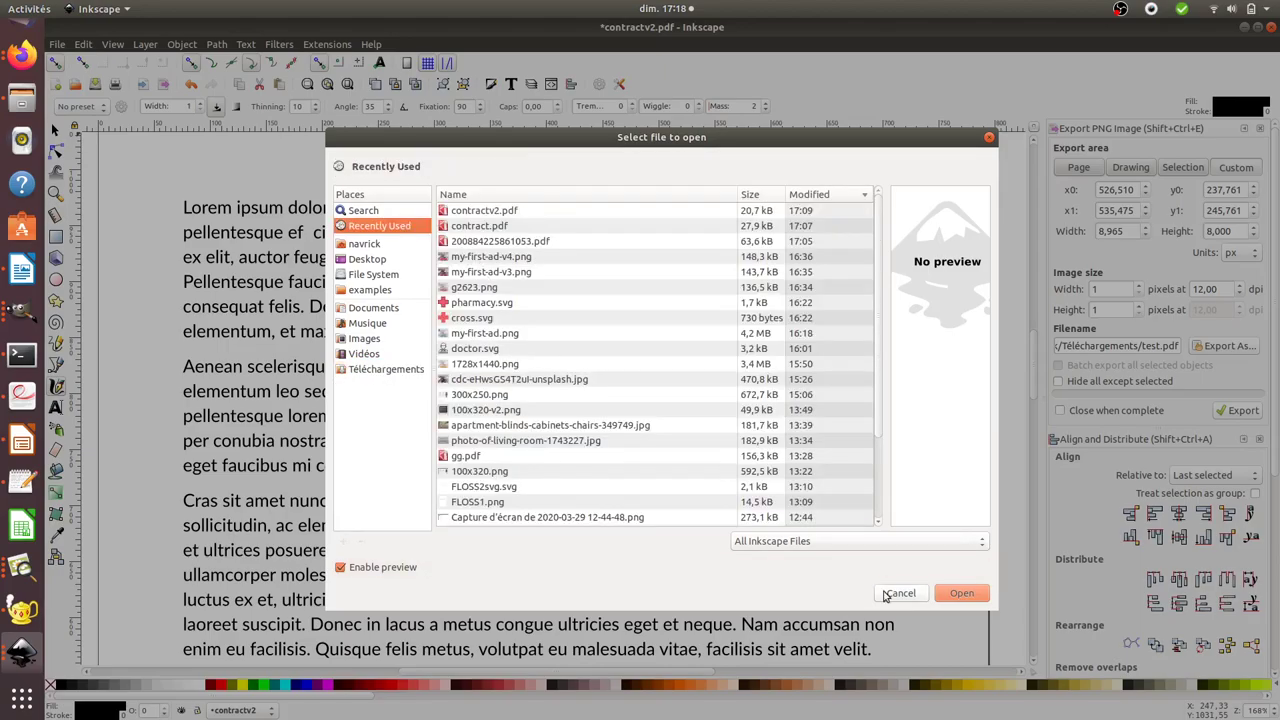
left_click(900, 594)
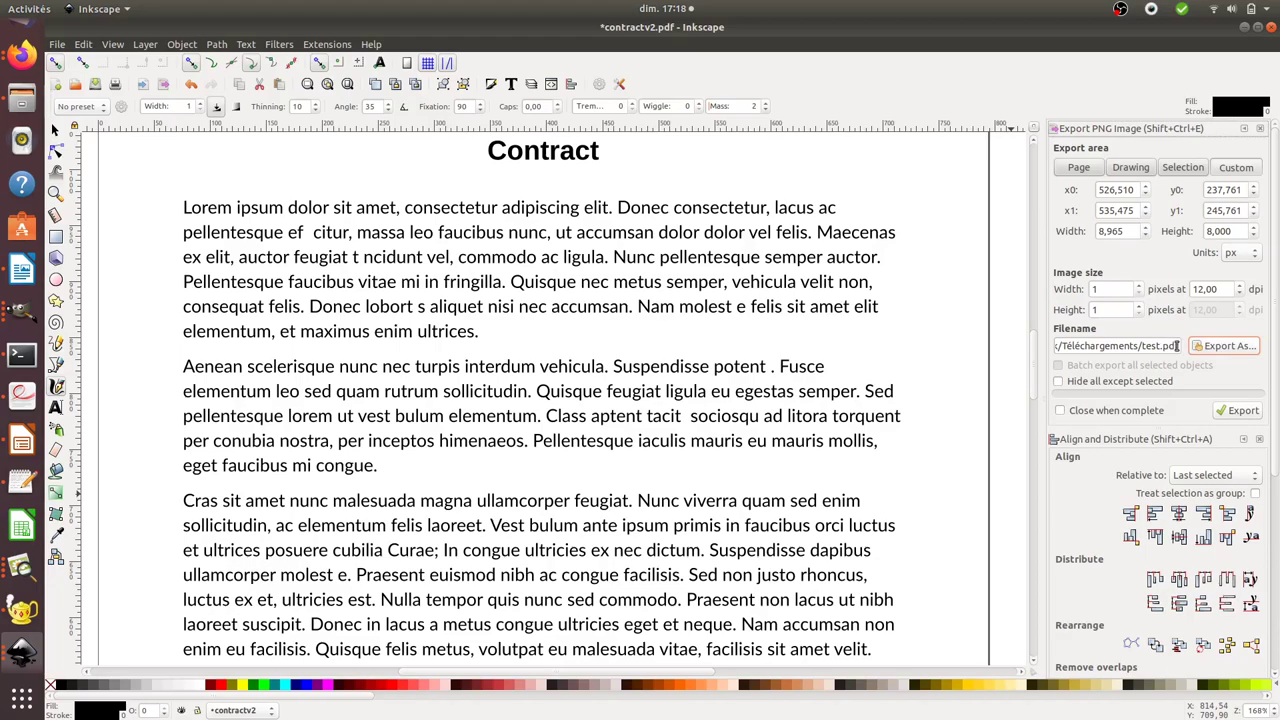
Step: Export the drawing as test.pdf.png to Téléchargements, replacing the existing file
left_click(1237, 411)
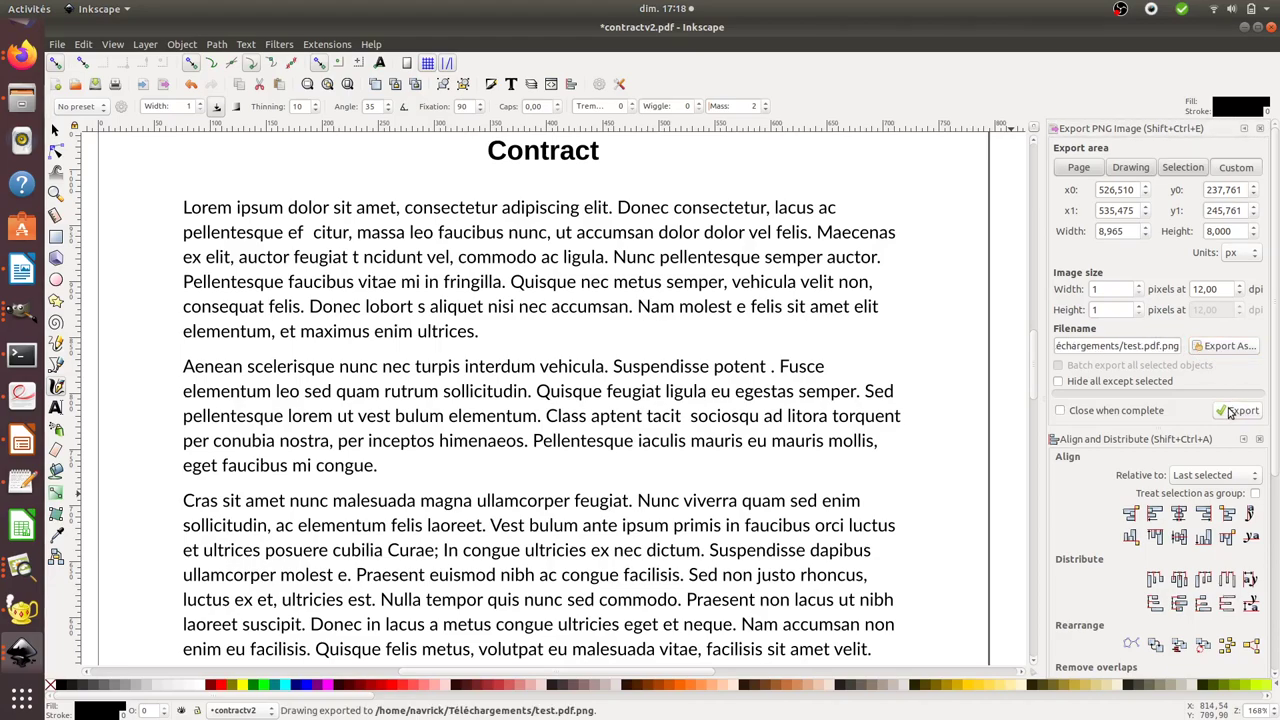
left_click(1232, 411)
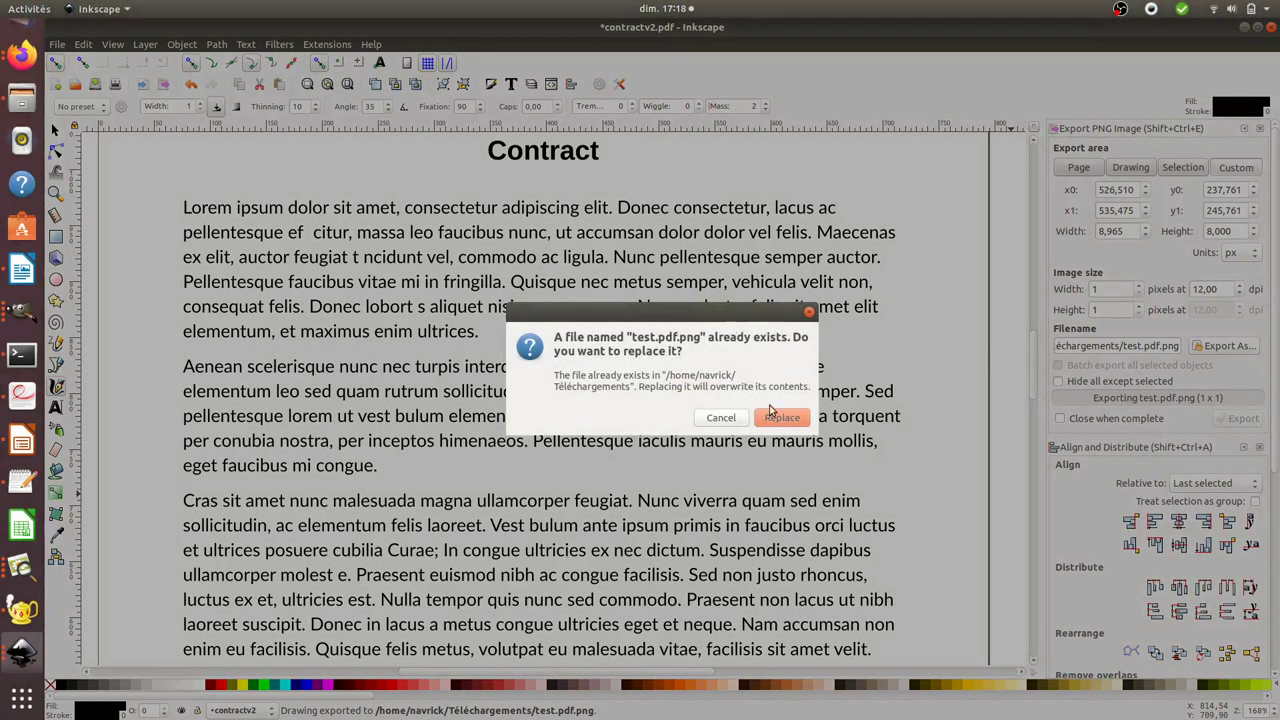
left_click(783, 418)
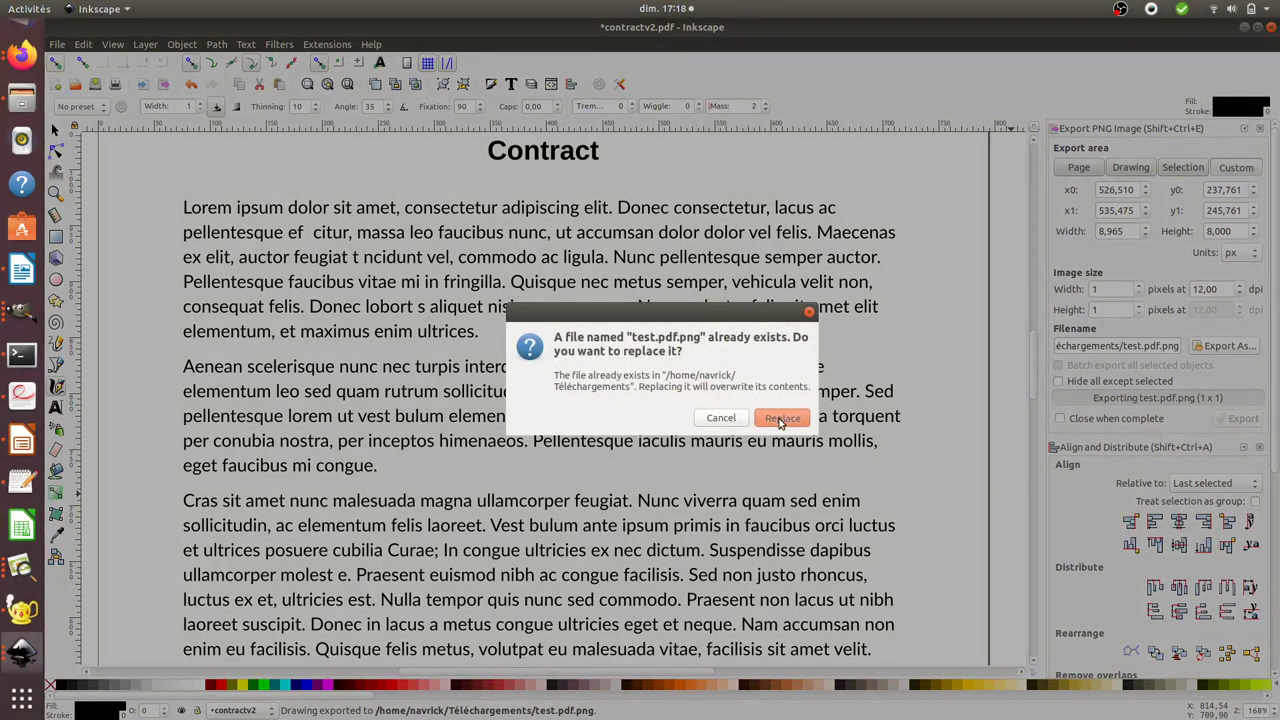